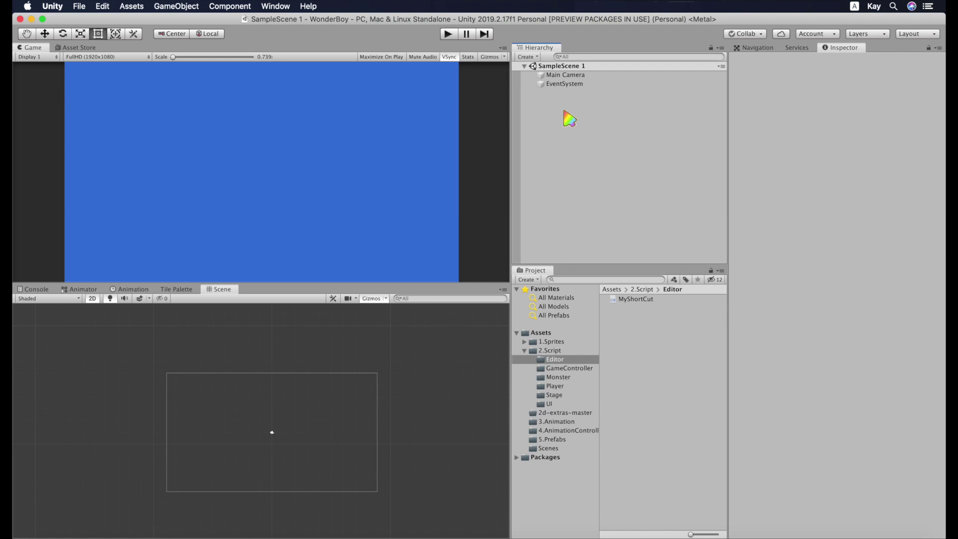
Step: Create an empty GameObject, reset its position to zero, and check the GameObject menu's reset items
{"action": "right_click", "coordinate": [575, 111]}
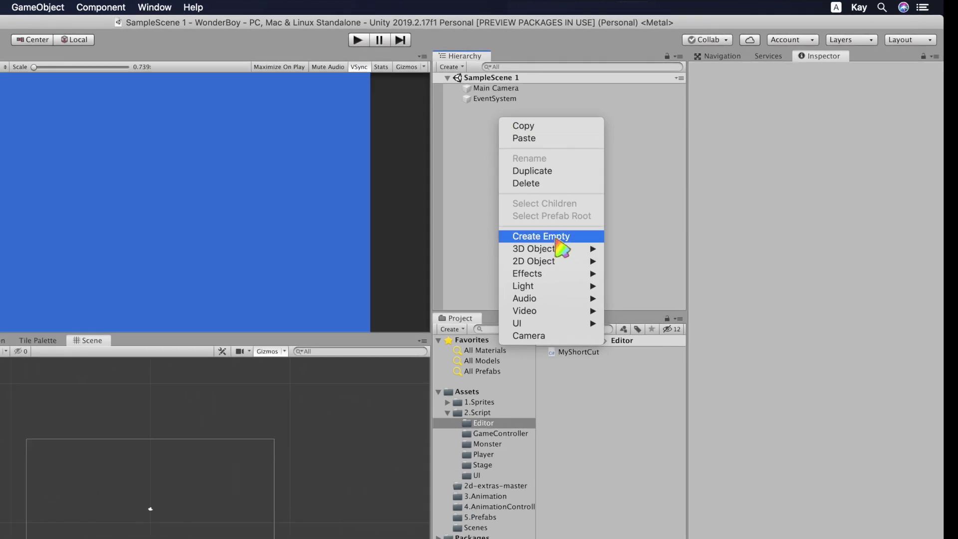
{"action": "left_click", "coordinate": [557, 238]}
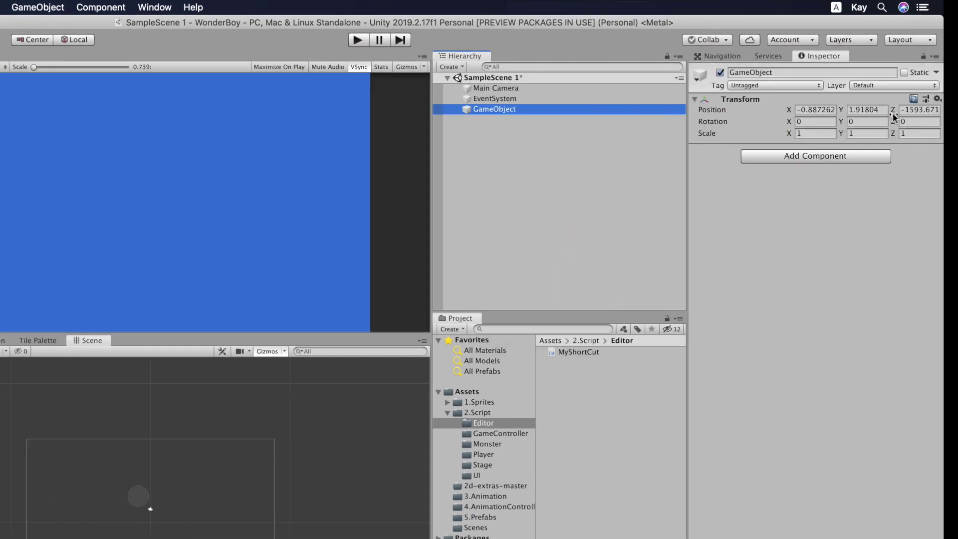
{"action": "left_click", "coordinate": [936, 99]}
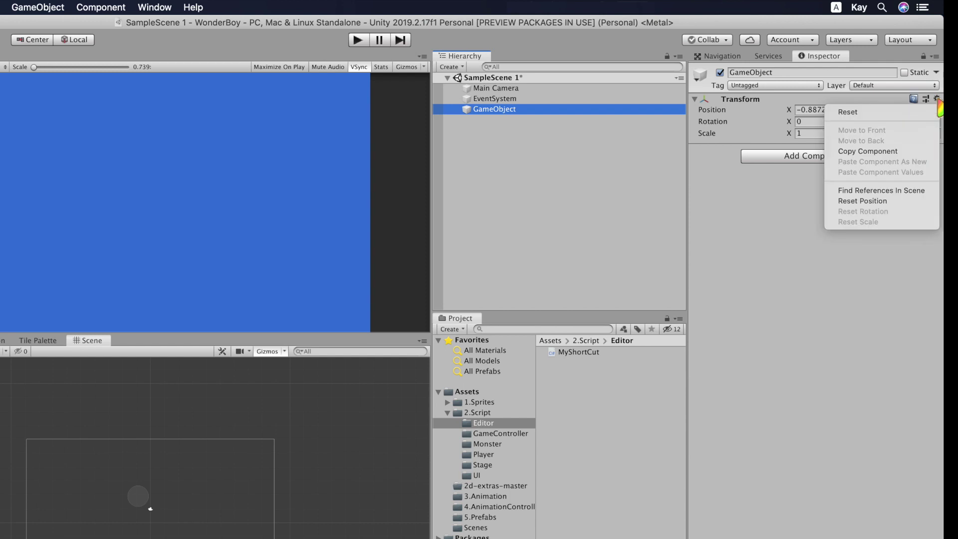
{"action": "left_click", "coordinate": [901, 201]}
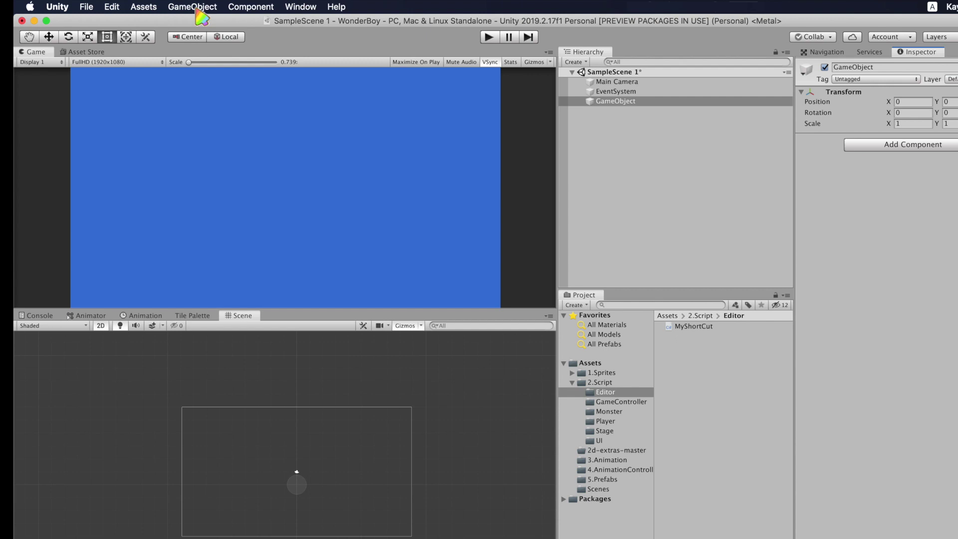
{"action": "left_click", "coordinate": [207, 7]}
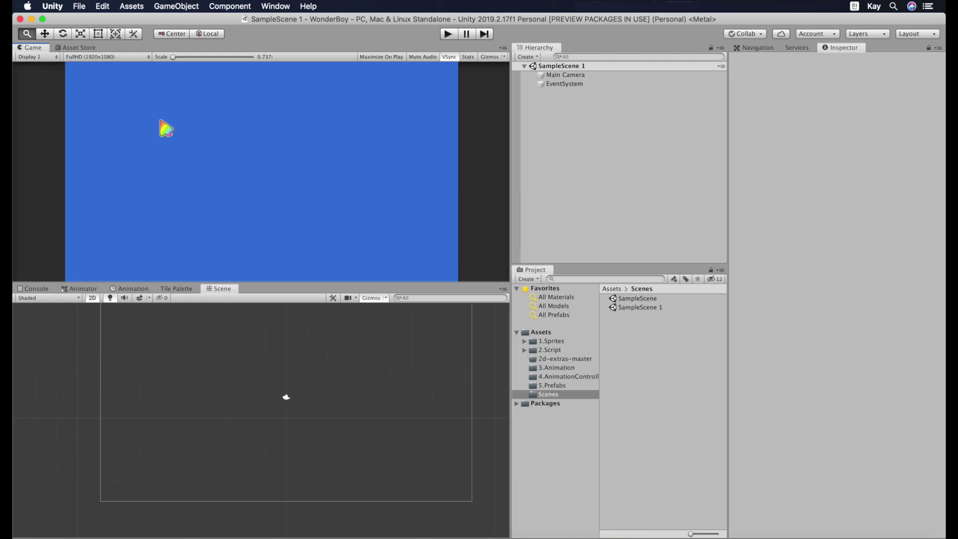
Step: Open the Shortcuts manager from the Unity application menu
{"action": "left_click", "coordinate": [53, 7]}
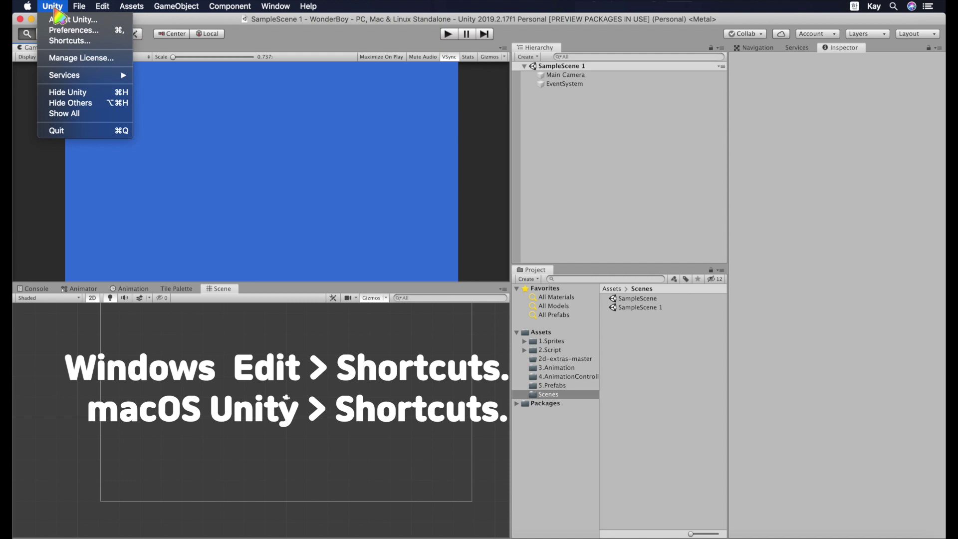
{"action": "left_click", "coordinate": [70, 42]}
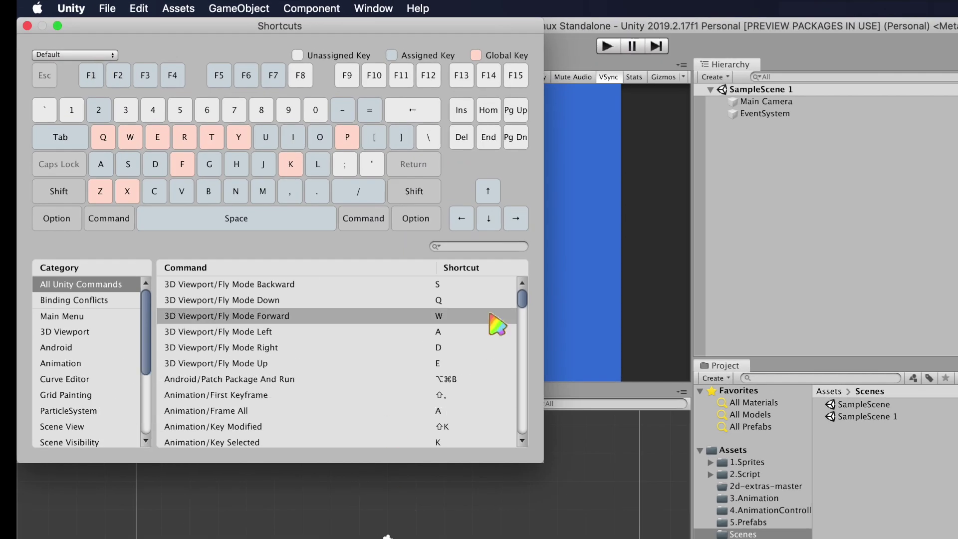
Step: Bind Main Menu/Assets/Create/C# Script to Shift+1, creating the Default copy (1) profile
{"action": "scroll", "coordinate": [490, 314], "scroll_direction": "down", "scroll_amount": 3}
{"action": "scroll", "coordinate": [490, 314], "scroll_direction": "down", "scroll_amount": 10}
{"action": "scroll", "coordinate": [498, 332], "scroll_direction": "down", "scroll_amount": 3}
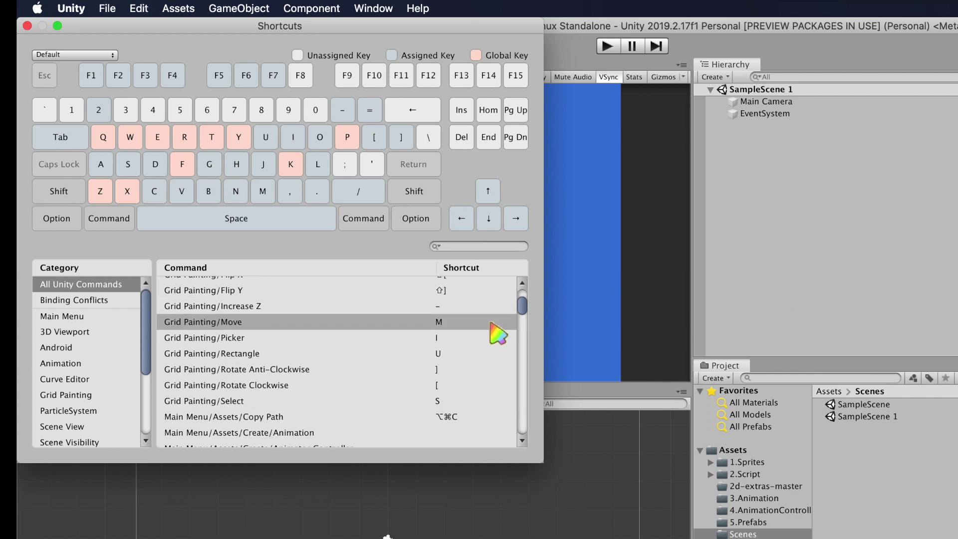
{"action": "scroll", "coordinate": [497, 331], "scroll_direction": "down", "scroll_amount": 3}
{"action": "scroll", "coordinate": [498, 331], "scroll_direction": "down", "scroll_amount": 1}
{"action": "scroll", "coordinate": [498, 332], "scroll_direction": "down", "scroll_amount": 1}
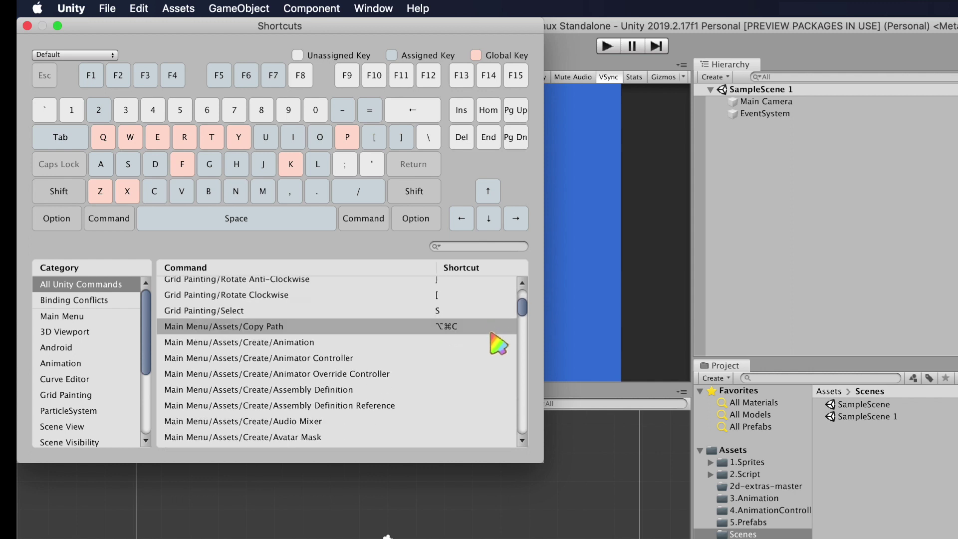
{"action": "scroll", "coordinate": [491, 341], "scroll_direction": "down", "scroll_amount": 3}
{"action": "scroll", "coordinate": [490, 340], "scroll_direction": "down", "scroll_amount": 3}
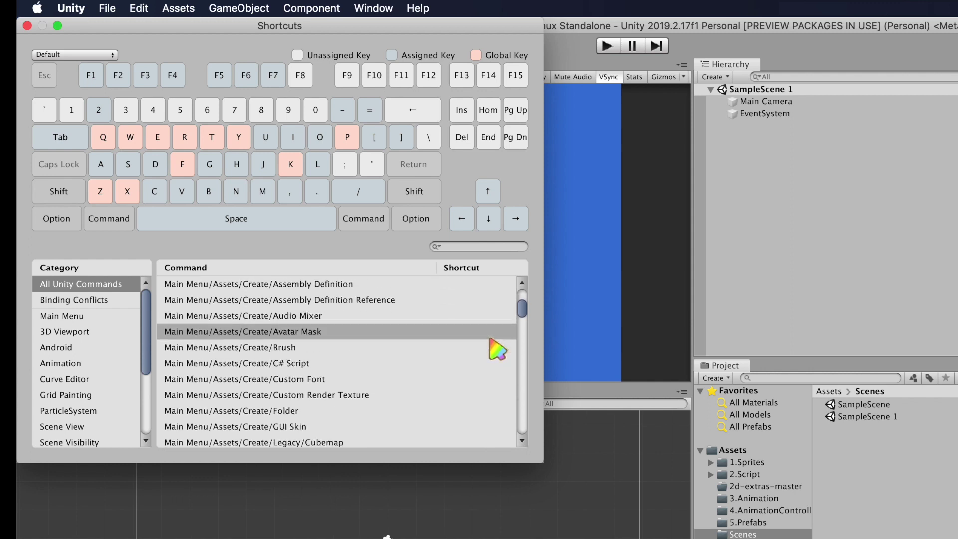
{"action": "left_click", "coordinate": [456, 367]}
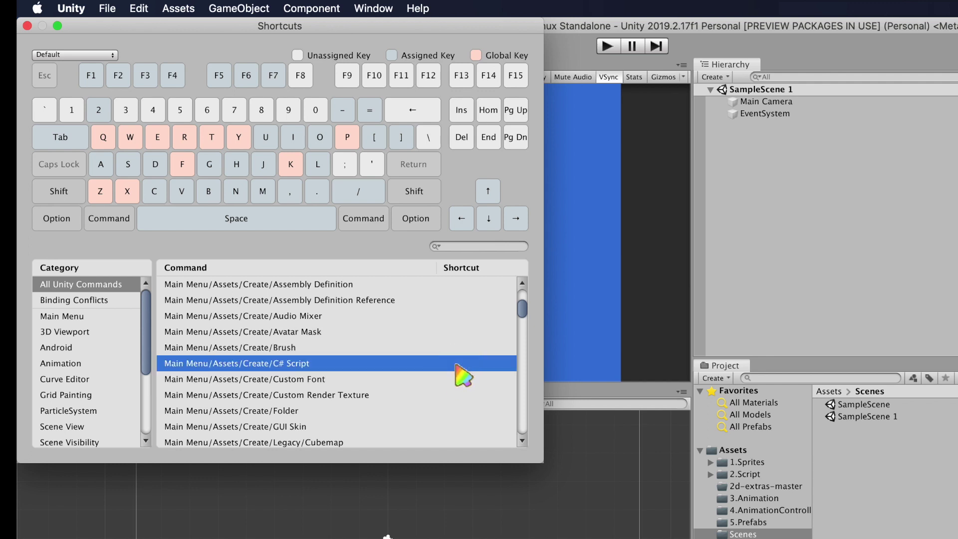
{"action": "double_click", "coordinate": [469, 368]}
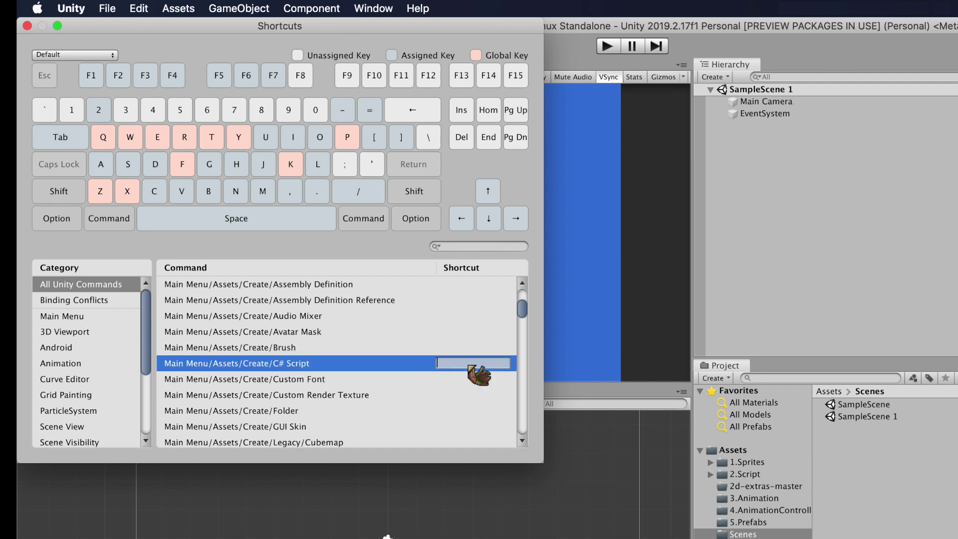
{"action": "key", "text": "shift+1"}
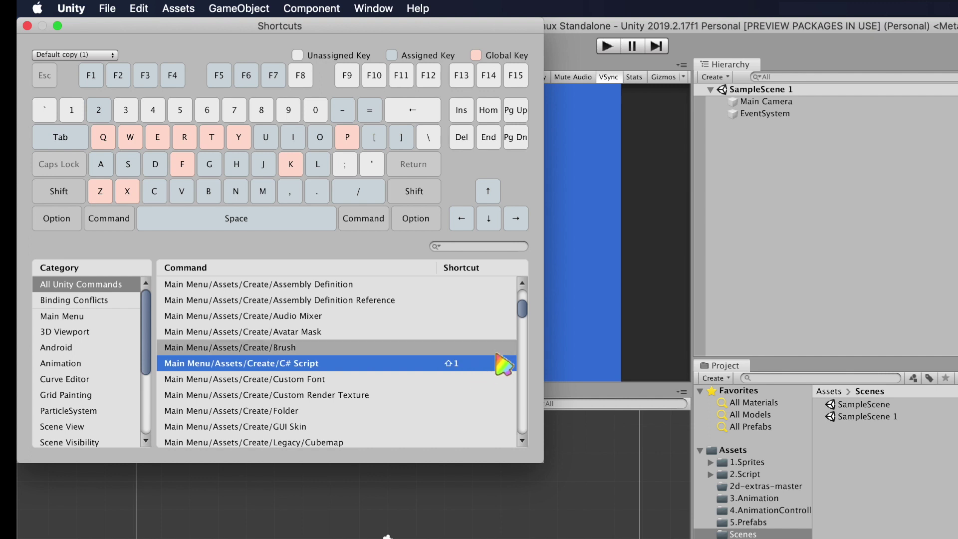
Step: Find Main Menu/GameObject/Create Empty in the shortcut list and start rebinding its ⇧⌘N shortcut
{"action": "scroll", "coordinate": [497, 353], "scroll_direction": "down", "scroll_amount": 5}
{"action": "scroll", "coordinate": [496, 353], "scroll_direction": "down", "scroll_amount": 2}
{"action": "scroll", "coordinate": [496, 353], "scroll_direction": "down", "scroll_amount": 3}
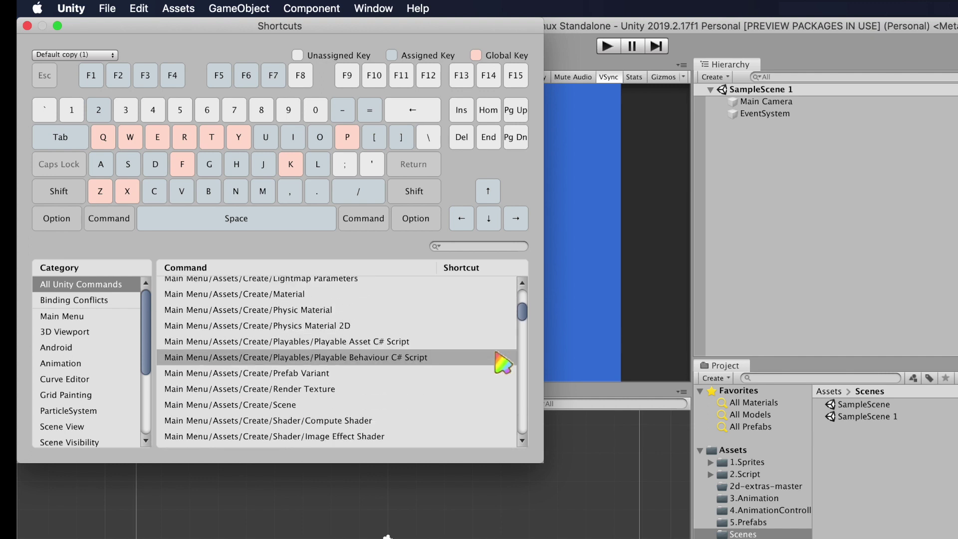
{"action": "scroll", "coordinate": [496, 353], "scroll_direction": "down", "scroll_amount": 2}
{"action": "scroll", "coordinate": [502, 363], "scroll_direction": "down", "scroll_amount": 3}
{"action": "scroll", "coordinate": [502, 364], "scroll_direction": "down", "scroll_amount": 3}
{"action": "scroll", "coordinate": [502, 364], "scroll_direction": "down", "scroll_amount": 2}
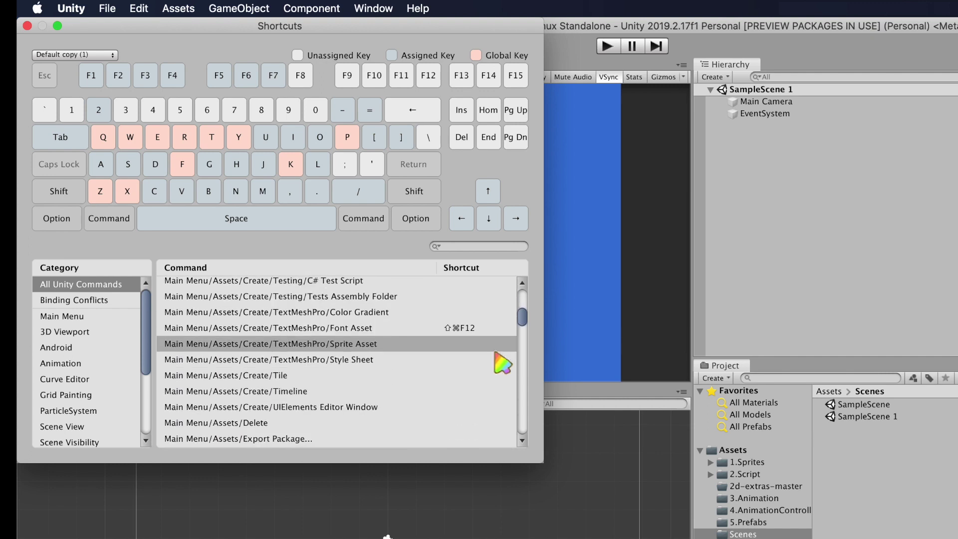
{"action": "scroll", "coordinate": [502, 364], "scroll_direction": "down", "scroll_amount": 3}
{"action": "scroll", "coordinate": [501, 365], "scroll_direction": "down", "scroll_amount": 1}
{"action": "scroll", "coordinate": [500, 362], "scroll_direction": "down", "scroll_amount": 3}
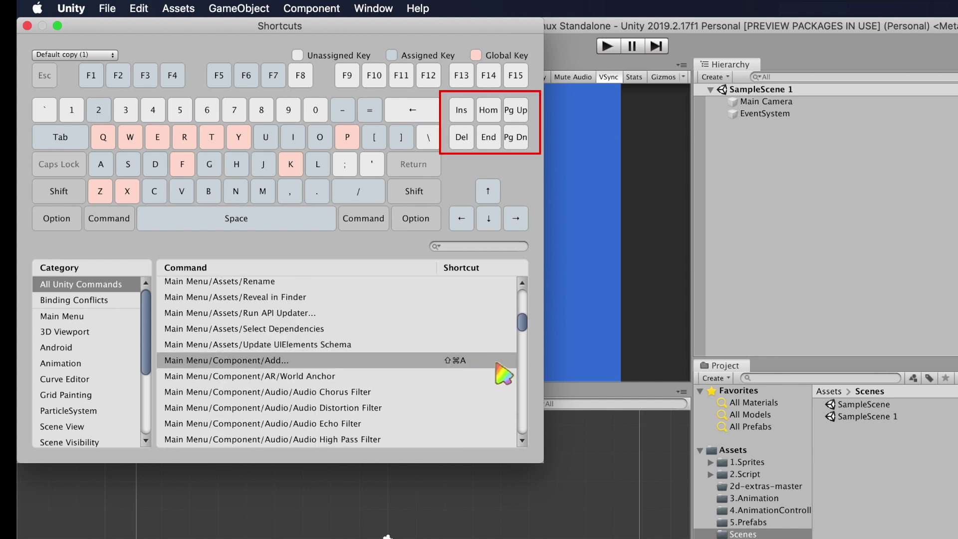
{"action": "scroll", "coordinate": [499, 367], "scroll_direction": "down", "scroll_amount": 4}
{"action": "scroll", "coordinate": [499, 367], "scroll_direction": "down", "scroll_amount": 2}
{"action": "scroll", "coordinate": [499, 366], "scroll_direction": "down", "scroll_amount": 3}
{"action": "scroll", "coordinate": [499, 367], "scroll_direction": "down", "scroll_amount": 3}
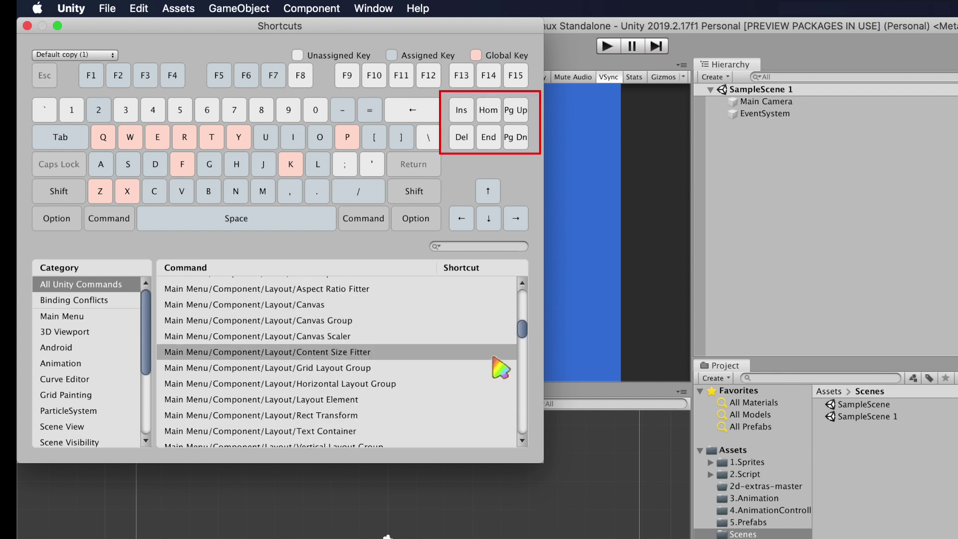
{"action": "scroll", "coordinate": [500, 368], "scroll_direction": "down", "scroll_amount": 4}
{"action": "scroll", "coordinate": [500, 368], "scroll_direction": "down", "scroll_amount": 3}
{"action": "scroll", "coordinate": [500, 368], "scroll_direction": "down", "scroll_amount": 3}
{"action": "scroll", "coordinate": [500, 368], "scroll_direction": "down", "scroll_amount": 2}
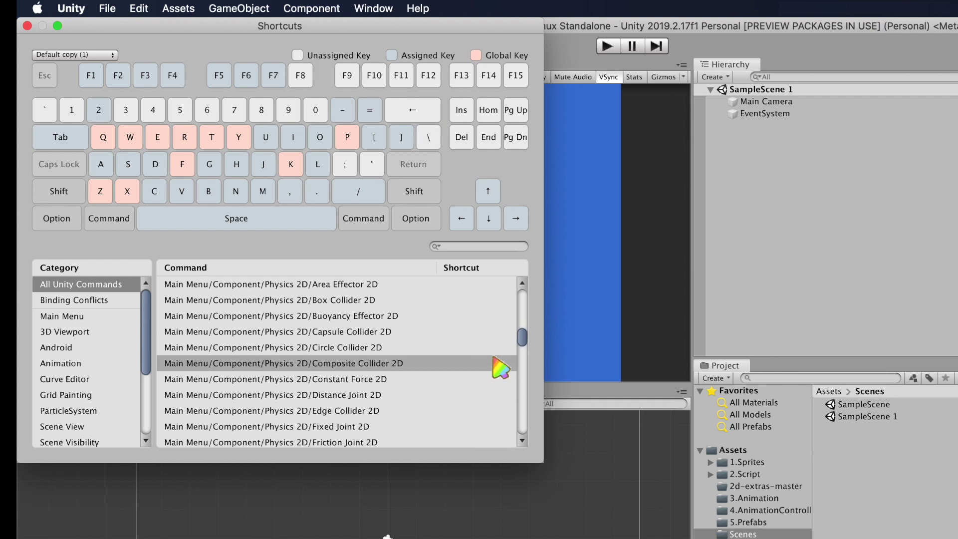
{"action": "scroll", "coordinate": [501, 368], "scroll_direction": "down", "scroll_amount": 3}
{"action": "scroll", "coordinate": [501, 368], "scroll_direction": "down", "scroll_amount": 5}
{"action": "scroll", "coordinate": [501, 368], "scroll_direction": "down", "scroll_amount": 5}
{"action": "scroll", "coordinate": [500, 368], "scroll_direction": "down", "scroll_amount": 2}
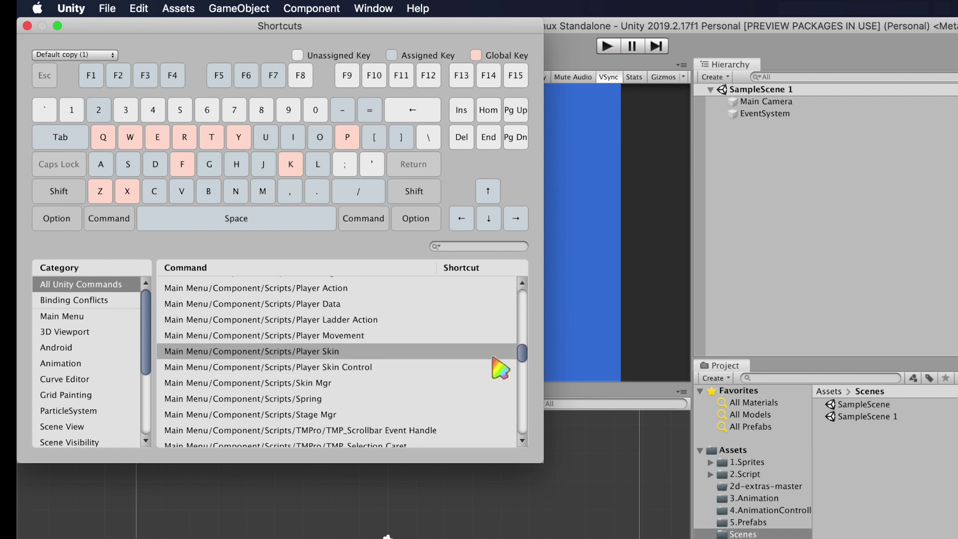
{"action": "scroll", "coordinate": [500, 368], "scroll_direction": "up", "scroll_amount": 2}
{"action": "scroll", "coordinate": [501, 368], "scroll_direction": "down", "scroll_amount": 5}
{"action": "scroll", "coordinate": [500, 368], "scroll_direction": "down", "scroll_amount": 4}
{"action": "scroll", "coordinate": [501, 368], "scroll_direction": "down", "scroll_amount": 5}
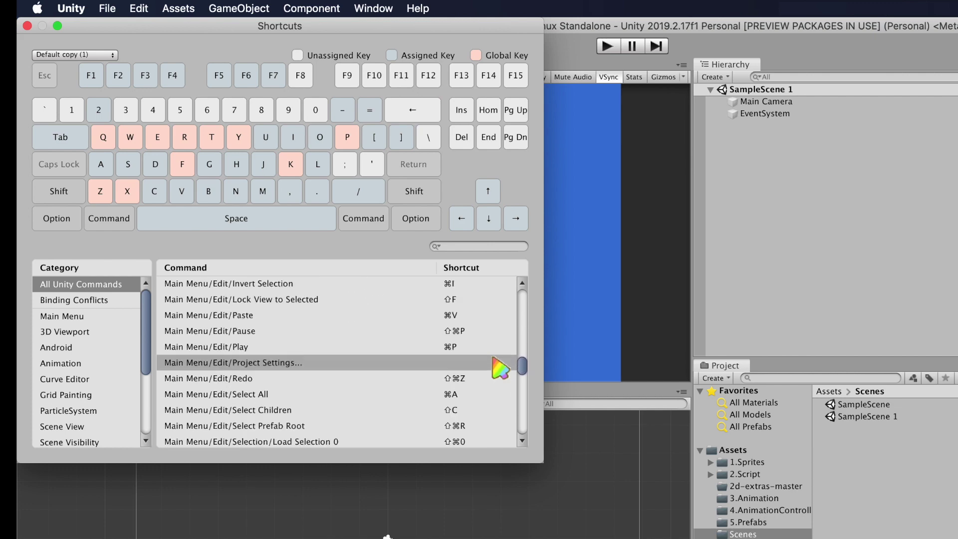
{"action": "scroll", "coordinate": [501, 368], "scroll_direction": "down", "scroll_amount": 2}
{"action": "scroll", "coordinate": [501, 369], "scroll_direction": "down", "scroll_amount": 5}
{"action": "scroll", "coordinate": [500, 369], "scroll_direction": "down", "scroll_amount": 2}
{"action": "scroll", "coordinate": [500, 369], "scroll_direction": "down", "scroll_amount": 1}
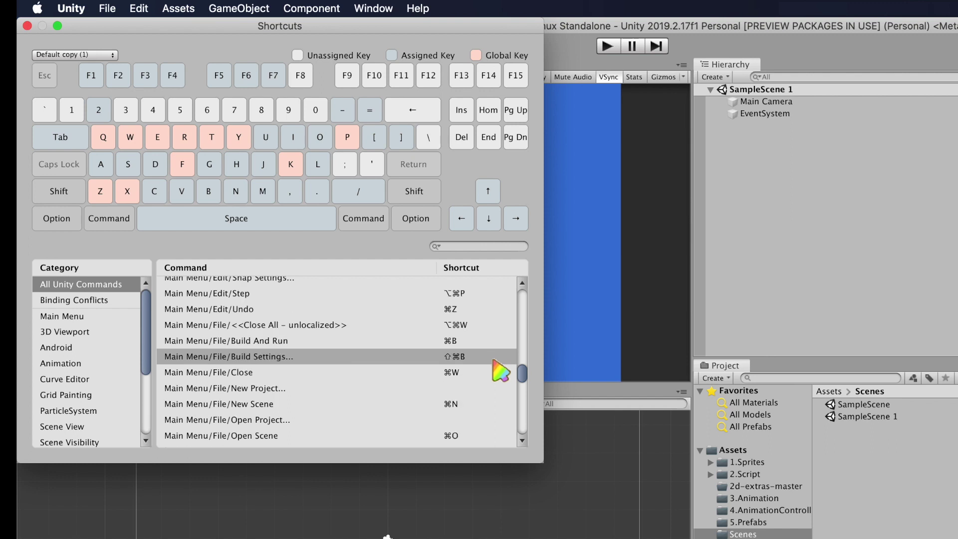
{"action": "scroll", "coordinate": [500, 369], "scroll_direction": "down", "scroll_amount": 2}
{"action": "scroll", "coordinate": [493, 368], "scroll_direction": "down", "scroll_amount": 4}
{"action": "scroll", "coordinate": [494, 368], "scroll_direction": "down", "scroll_amount": 6}
{"action": "scroll", "coordinate": [494, 368], "scroll_direction": "down", "scroll_amount": 5}
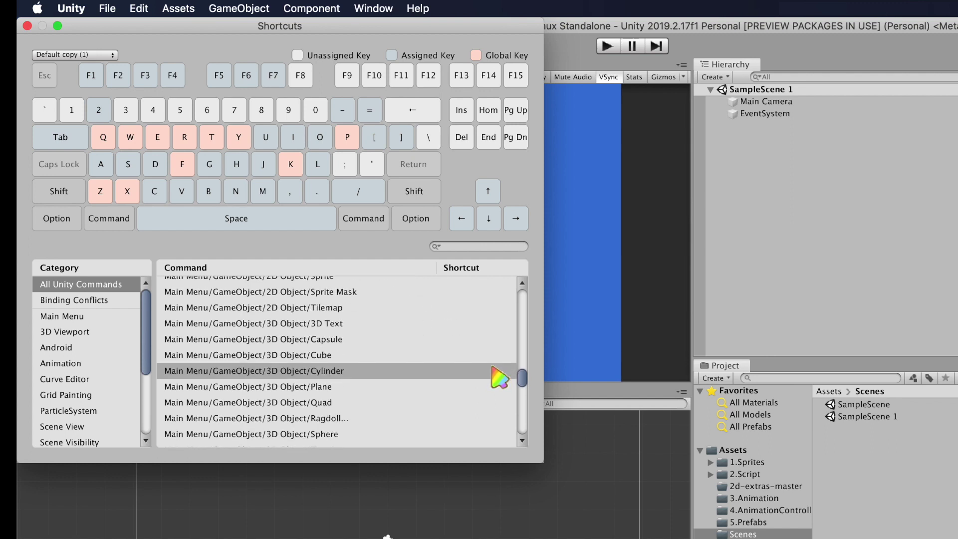
{"action": "scroll", "coordinate": [492, 367], "scroll_direction": "down", "scroll_amount": 7}
{"action": "scroll", "coordinate": [492, 369], "scroll_direction": "down", "scroll_amount": 4}
{"action": "scroll", "coordinate": [489, 370], "scroll_direction": "down", "scroll_amount": 2}
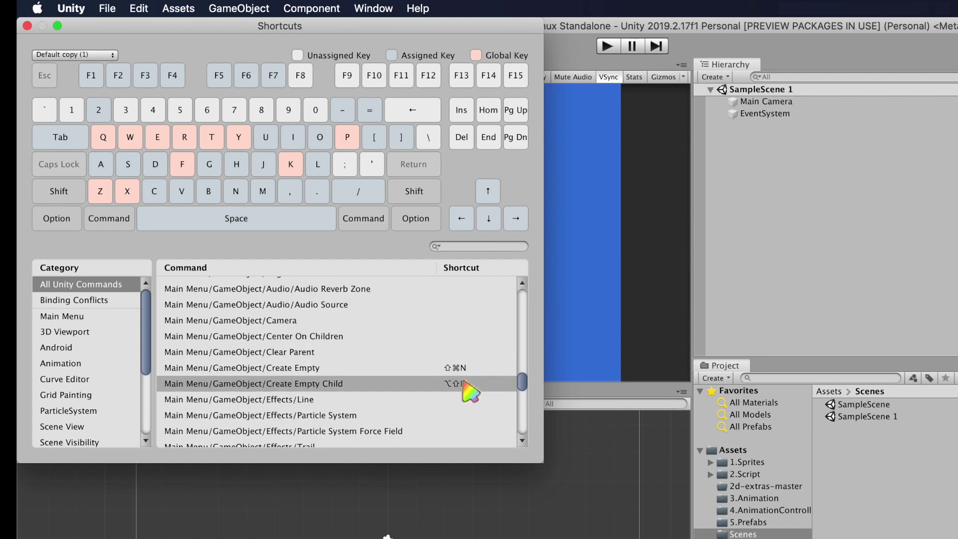
{"action": "left_click", "coordinate": [487, 369]}
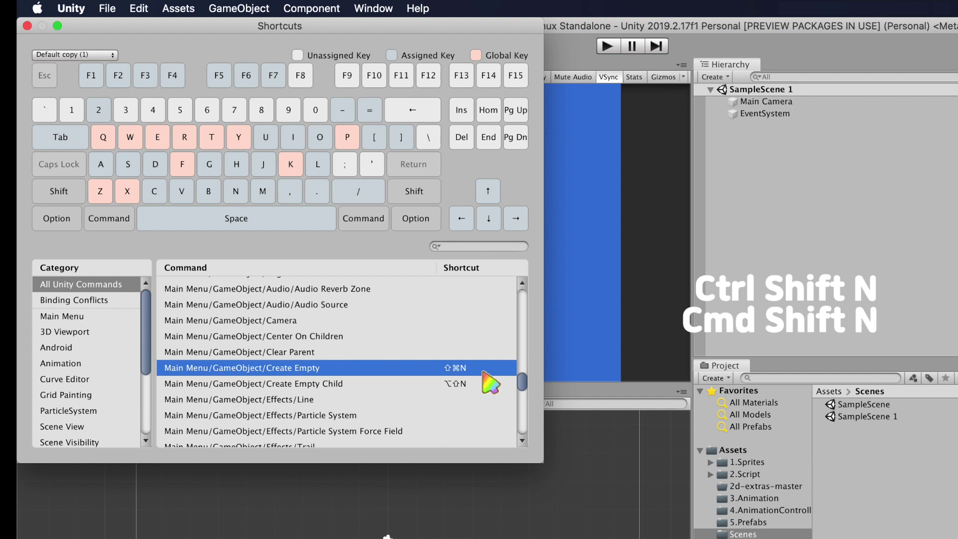
{"action": "type", "text": "1"}
{"action": "double_click", "coordinate": [447, 367]}
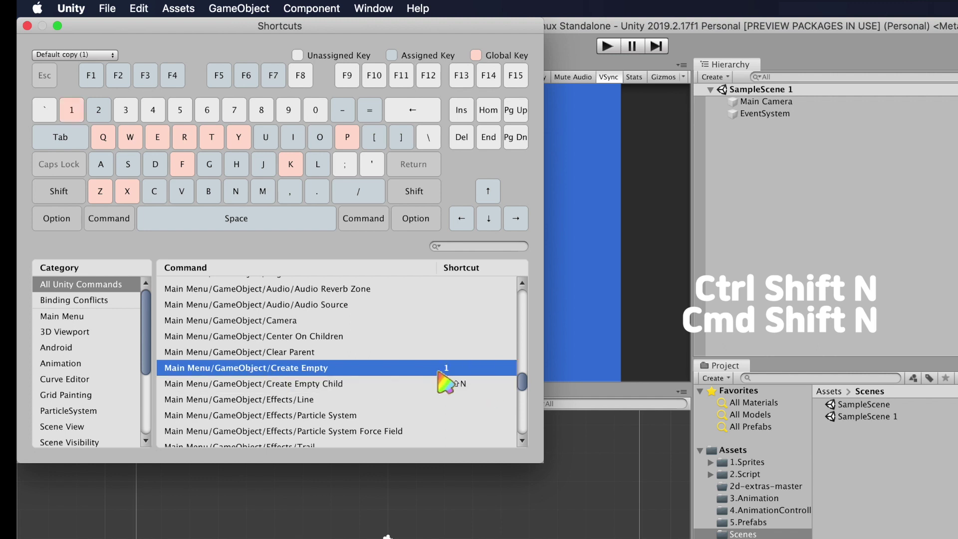
Step: Set Create Empty's shortcut to 1, then check existing V bindings with Option and Shift+Command
{"action": "key", "text": "1"}
{"action": "scroll", "coordinate": [505, 370], "scroll_direction": "down", "scroll_amount": 2}
{"action": "scroll", "coordinate": [513, 379], "scroll_direction": "down", "scroll_amount": 2}
{"action": "scroll", "coordinate": [513, 381], "scroll_direction": "down", "scroll_amount": 2}
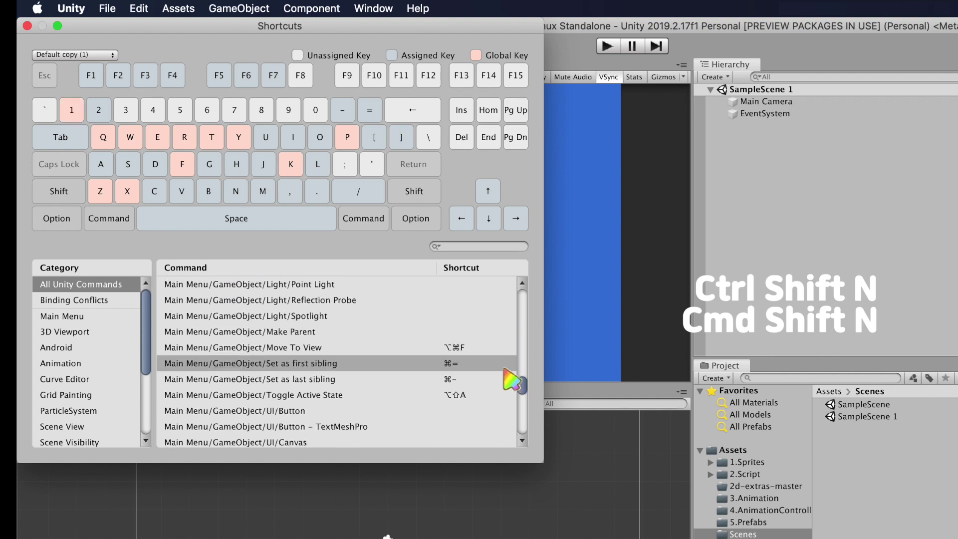
{"action": "scroll", "coordinate": [513, 381], "scroll_direction": "down", "scroll_amount": 2}
{"action": "left_click", "coordinate": [463, 381]}
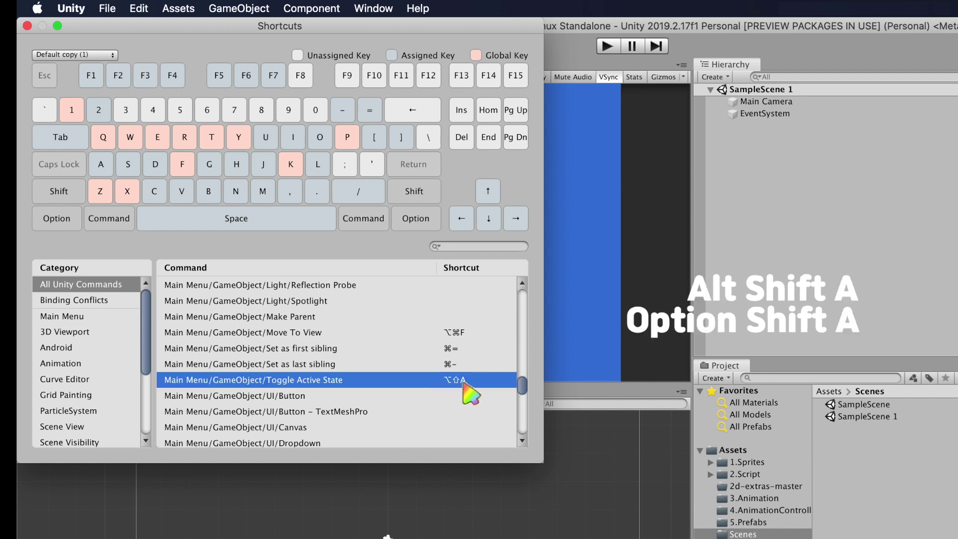
{"action": "left_click", "coordinate": [182, 193]}
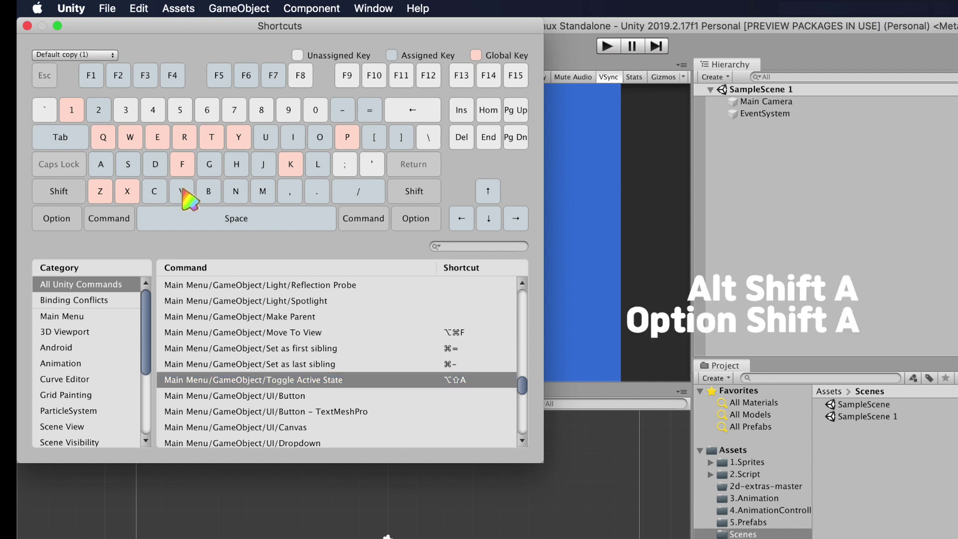
{"action": "left_click", "coordinate": [75, 225]}
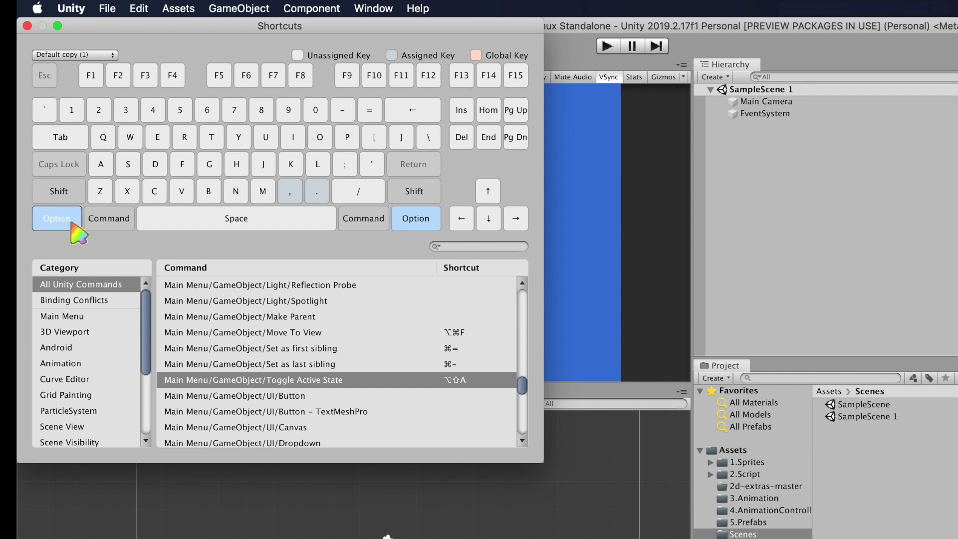
{"action": "left_click", "coordinate": [63, 202]}
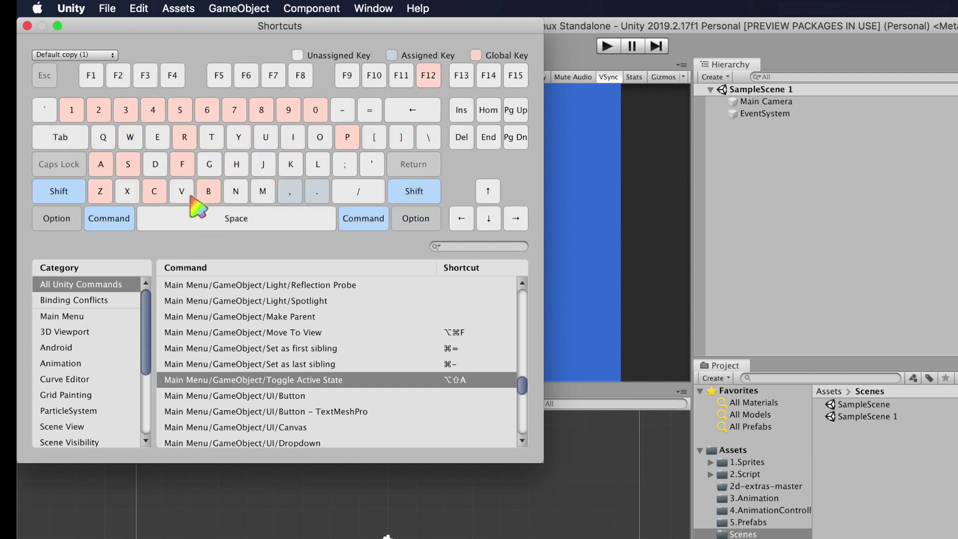
Step: Rebind Toggle Active State from ⌥⇧A to ⇧⌘V
{"action": "left_click", "coordinate": [476, 381]}
{"action": "double_click", "coordinate": [474, 381]}
{"action": "key", "text": "super+shift+v"}
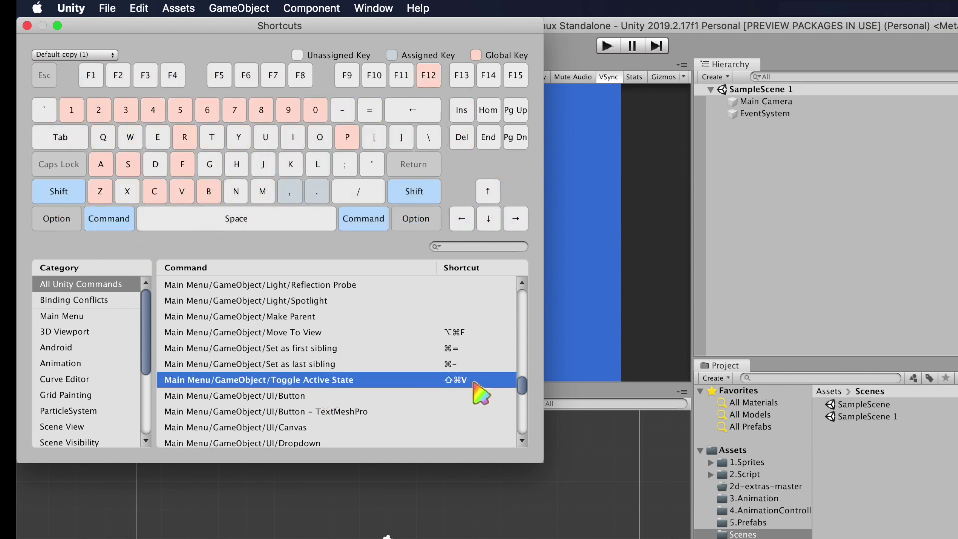
{"action": "left_click", "coordinate": [108, 218]}
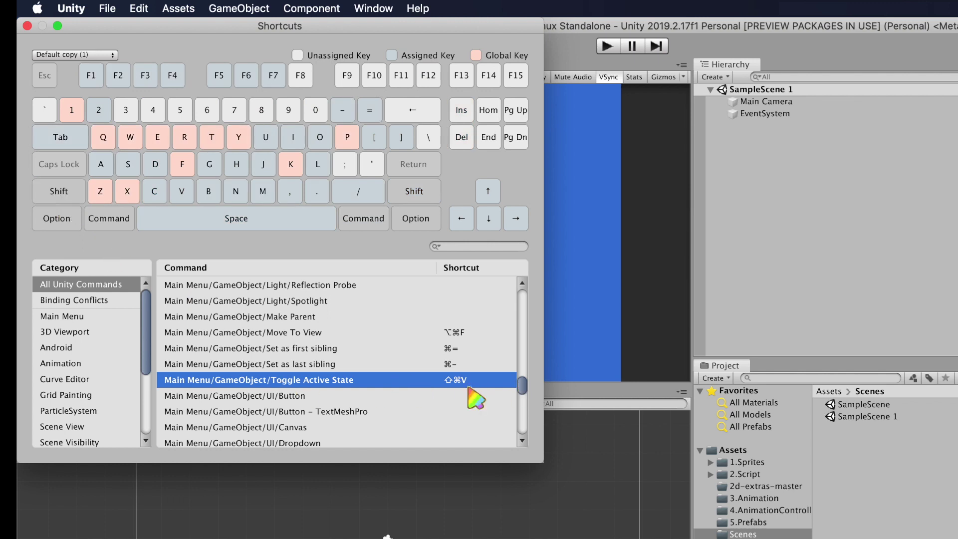
Step: Search the shortcut commands for 'reset', then change the search to 'position'
{"action": "scroll", "coordinate": [473, 394], "scroll_direction": "down", "scroll_amount": 3}
{"action": "scroll", "coordinate": [471, 393], "scroll_direction": "down", "scroll_amount": 8}
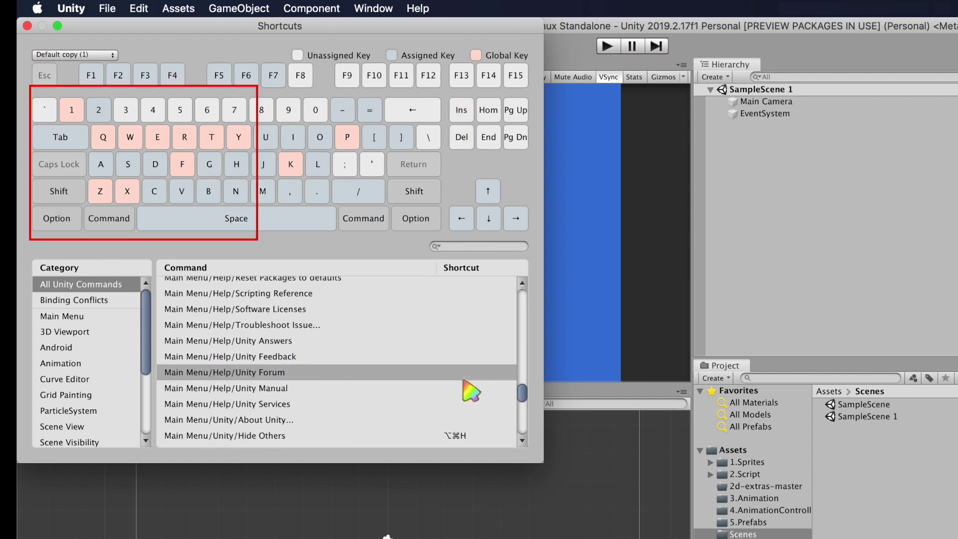
{"action": "left_click", "coordinate": [454, 246]}
{"action": "type", "text": "re"}
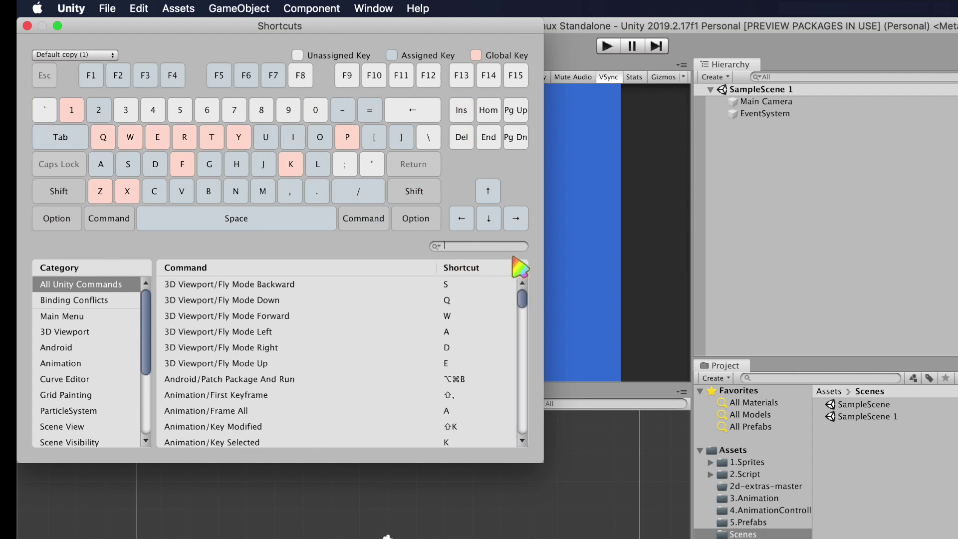
{"action": "type", "text": "set"}
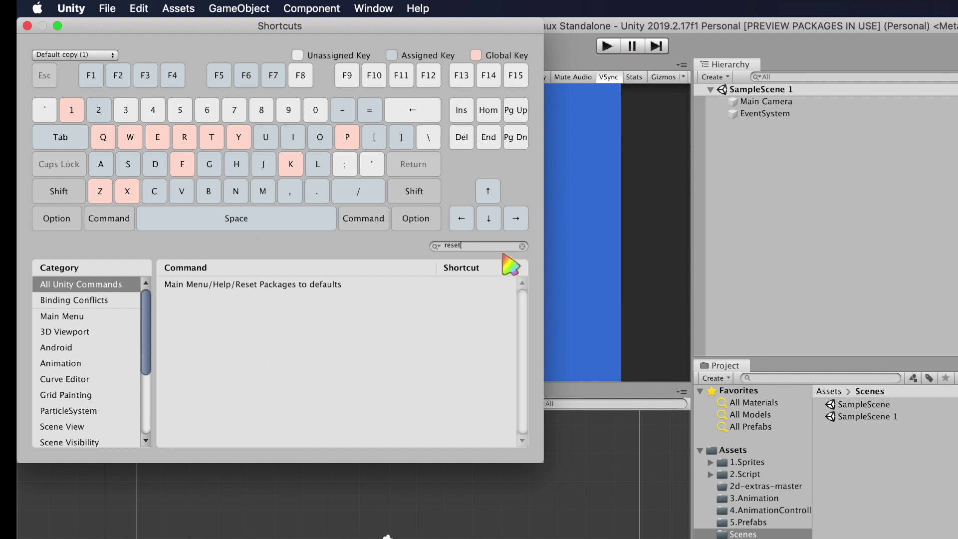
{"action": "key", "text": "BackSpace"}
{"action": "key", "text": "BackSpace"}
{"action": "key", "text": "BackSpace"}
{"action": "type", "text": "positio"}
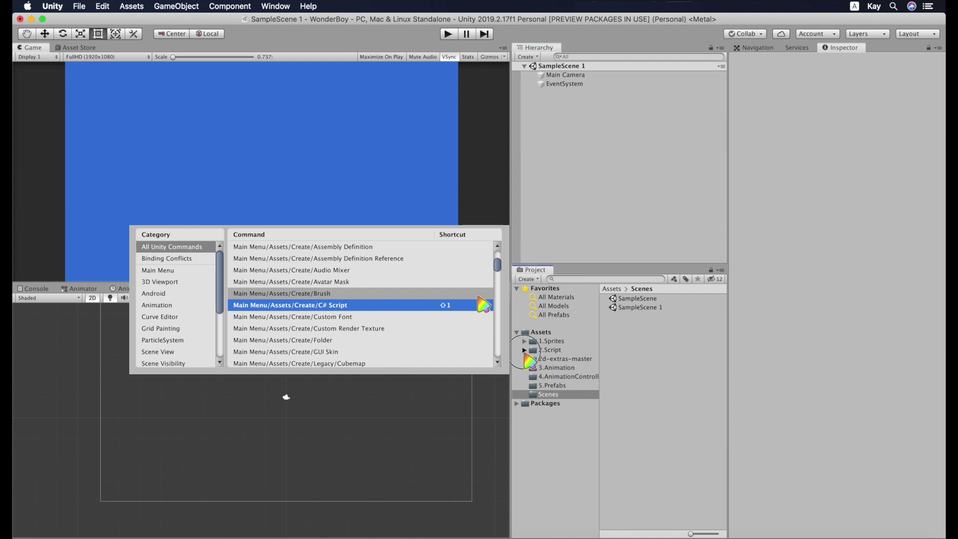
Step: In 2.Script/Editor, create a new C# script with Shift+1 named MyShortCut
{"action": "left_click", "coordinate": [524, 349]}
{"action": "left_click", "coordinate": [554, 359]}
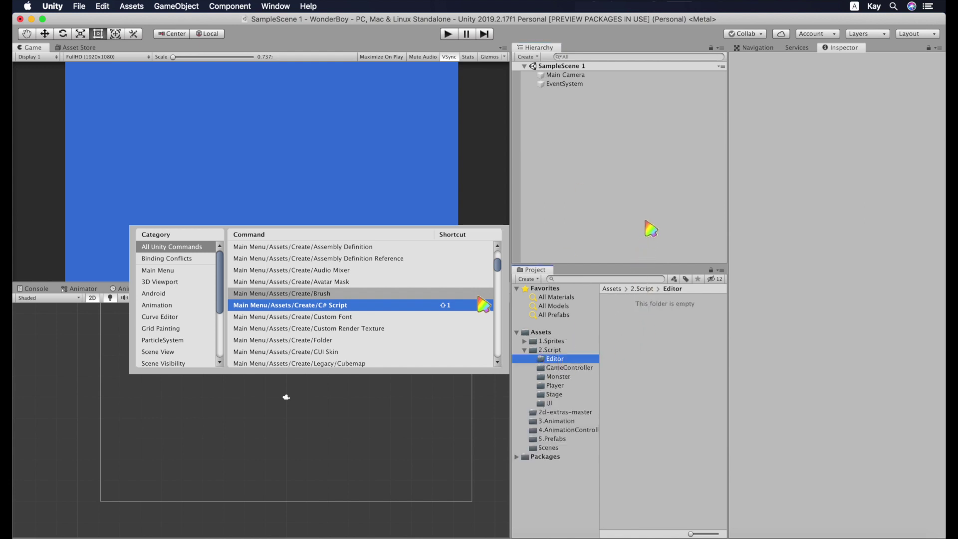
{"action": "key", "text": "shift+1"}
{"action": "type", "text": "MyShortCut"}
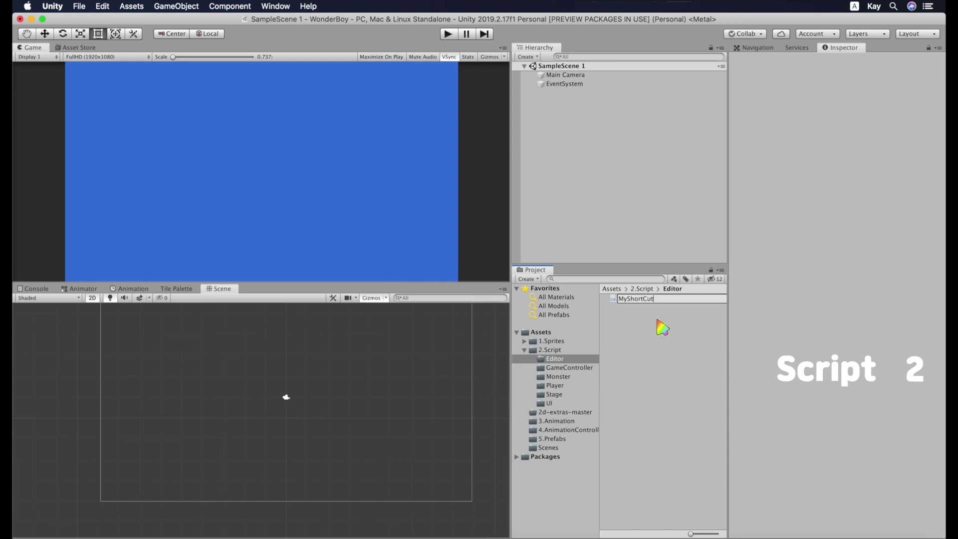
{"action": "key", "text": "Return"}
Step: Import UnityEditor, make MyShortCut inherit from Editor, and delete the Start and Update methods
{"action": "double_click", "coordinate": [646, 300]}
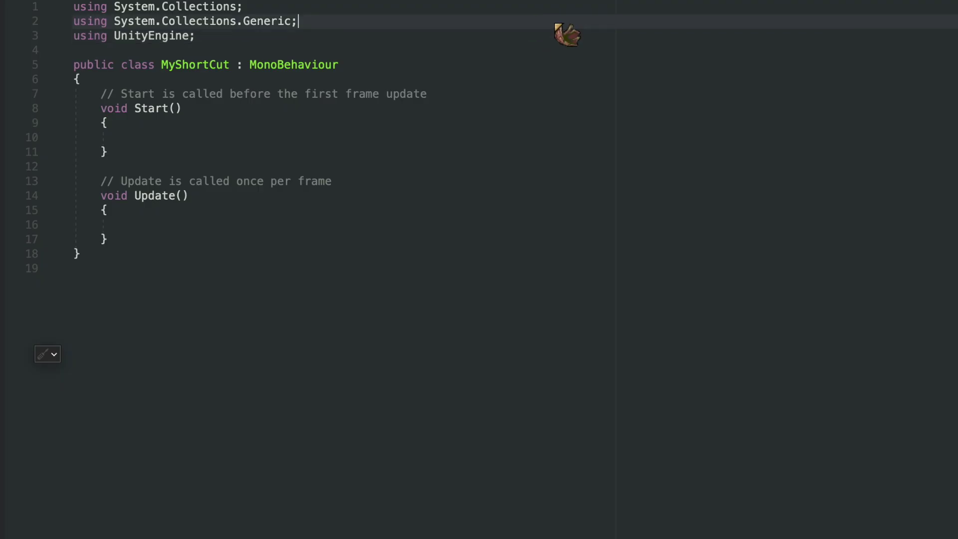
{"action": "key", "text": "ctrl+shift+k"}
{"action": "type", "text": "using UnityEditor;"}
{"action": "key", "text": "Return"}
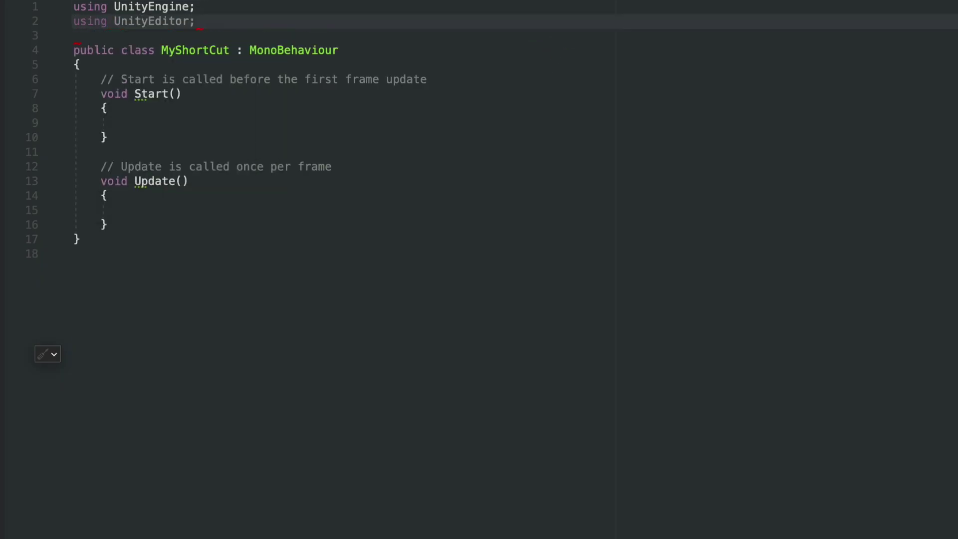
{"action": "double_click", "coordinate": [294, 50]}
{"action": "type", "text": "Editor"}
{"action": "key", "text": "Down"}
{"action": "key", "text": "Down"}
{"action": "key", "text": "shift+Down"}
{"action": "key", "text": "shift+Down"}
{"action": "key", "text": "shift+Down"}
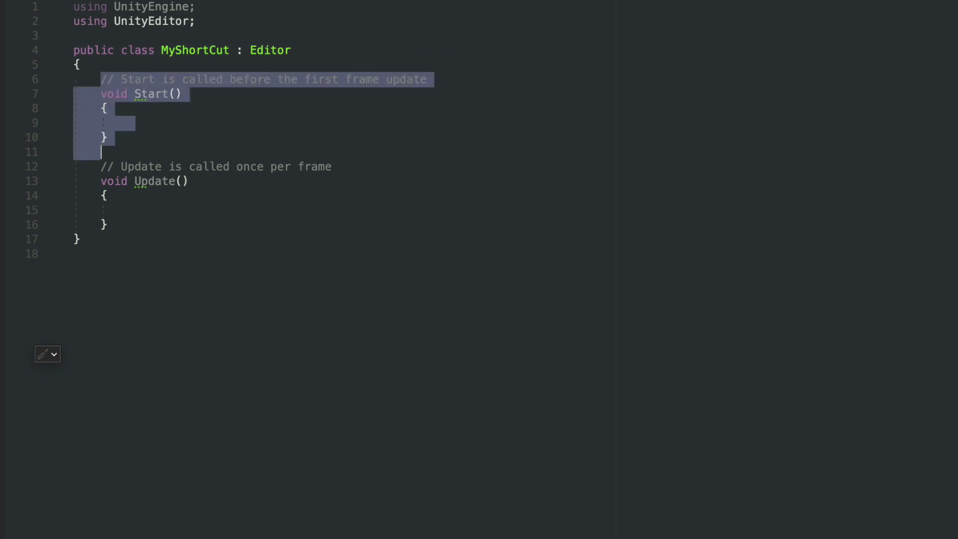
{"action": "key", "text": "shift+Down"}
{"action": "key", "text": "shift+Down"}
{"action": "key", "text": "shift+Down"}
{"action": "key", "text": "shift+End"}
{"action": "key", "text": "BackSpace"}
Step: Add a public static GameObject go field and an empty static ResetPosition method
{"action": "key", "text": "Return"}
{"action": "key", "text": "Return"}
{"action": "key", "text": "Return"}
{"action": "key", "text": "Up"}
{"action": "key", "text": "Up"}
{"action": "key", "text": "Up"}
{"action": "type", "text": "public static GameObject go"}
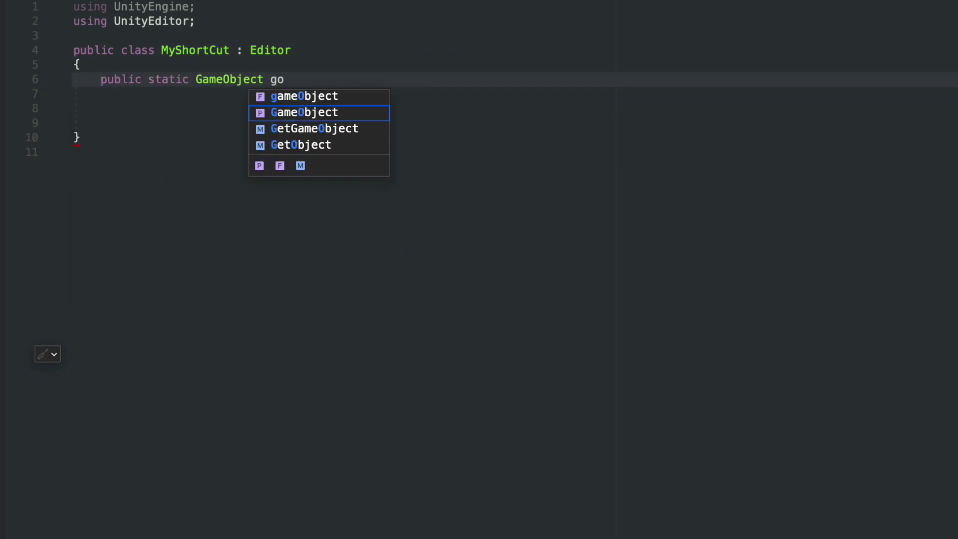
{"action": "type", "text": ";"}
{"action": "key", "text": "Return"}
{"action": "key", "text": "Return"}
{"action": "type", "text": "public static void ResetPosition ("}
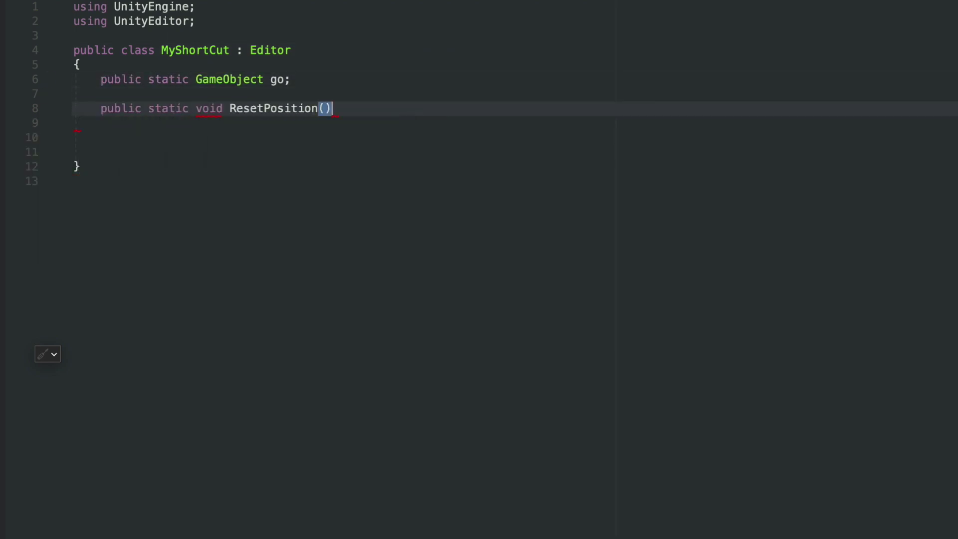
{"action": "key", "text": "End"}
{"action": "key", "text": "Return"}
{"action": "type", "text": "{"}
Step: Mark ResetPosition with [MenuItem("GameObject/Reset Position _`")]
{"action": "key", "text": "Up"}
{"action": "key", "text": "Up"}
{"action": "key", "text": "Home"}
{"action": "key", "text": "Return"}
{"action": "key", "text": "Up"}
{"action": "type", "text": "[MenuItem(\"Ga"}
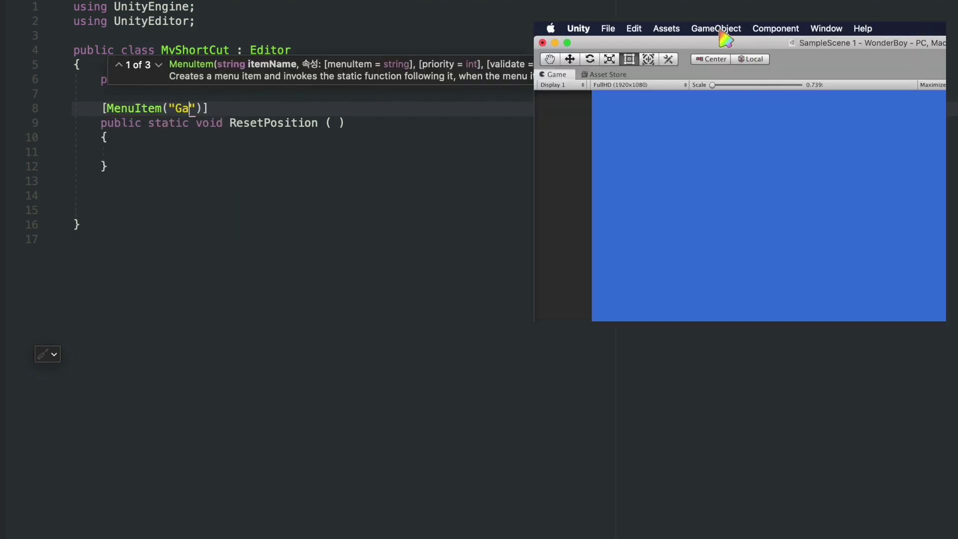
{"action": "type", "text": "meObject/Reset "}
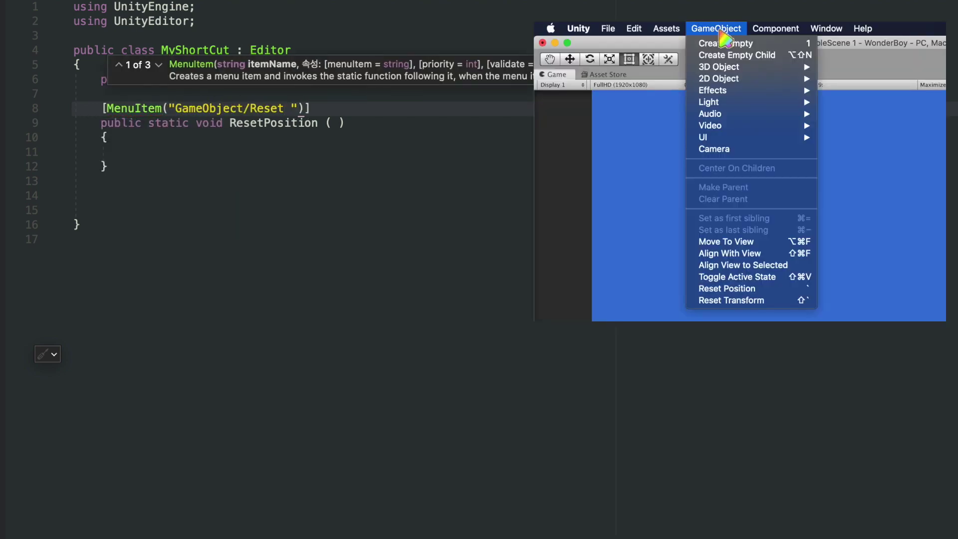
{"action": "type", "text": "Position _`"}
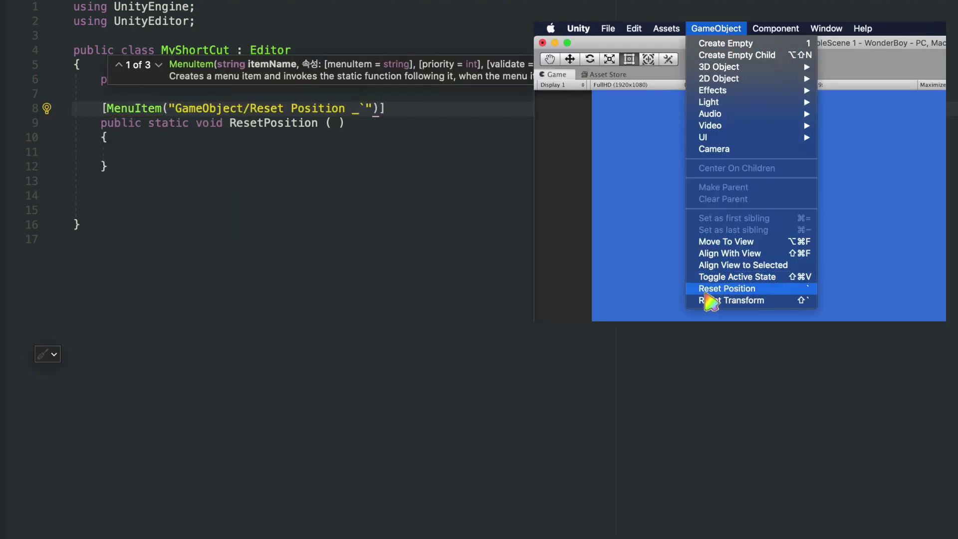
{"action": "key", "text": "Escape"}
Step: Move the cursor into the empty ResetPosition method body
{"action": "key", "text": "Down"}
{"action": "key", "text": "Down"}
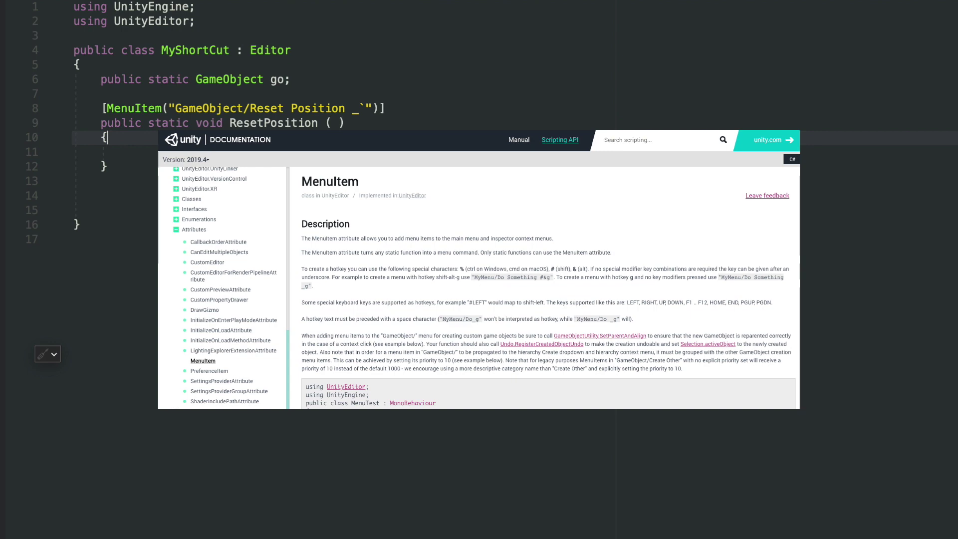
Step: Store Selection.activeGameObject in go inside ResetPosition
{"action": "left_click", "coordinate": [131, 152]}
{"action": "type", "text": "go"}
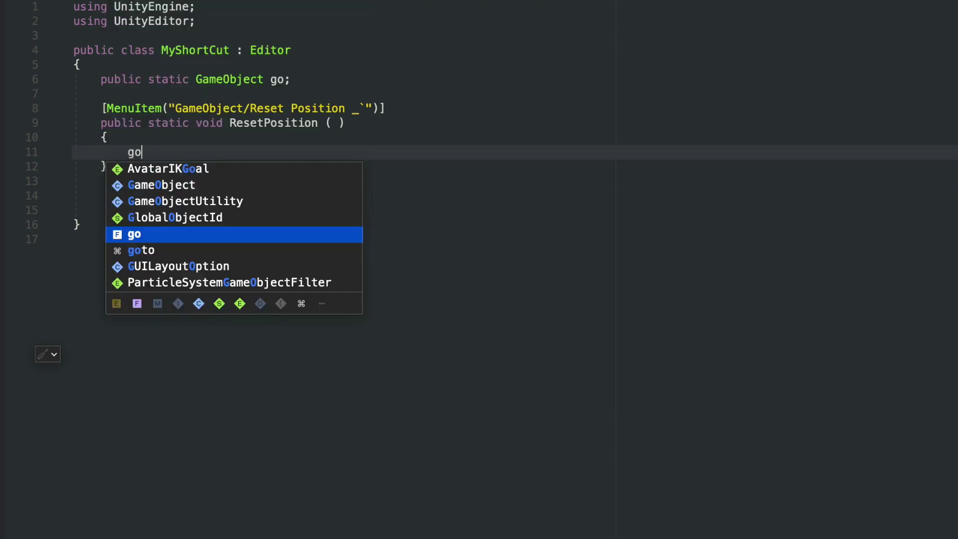
{"action": "type", "text": " = Selection.act"}
{"action": "key", "text": "Return"}
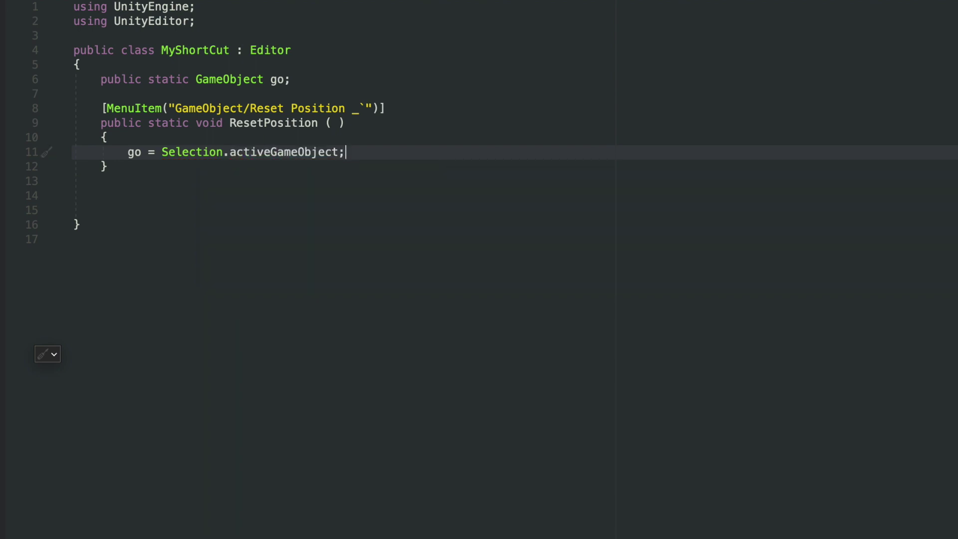
{"action": "type", "text": ";"}
{"action": "key", "text": "Return"}
Step: Add an if (go != null) block setting go.transform.position to Vector3.zero
{"action": "type", "text": "if ( go != null )"}
{"action": "key", "text": "Return"}
{"action": "type", "text": "{"}
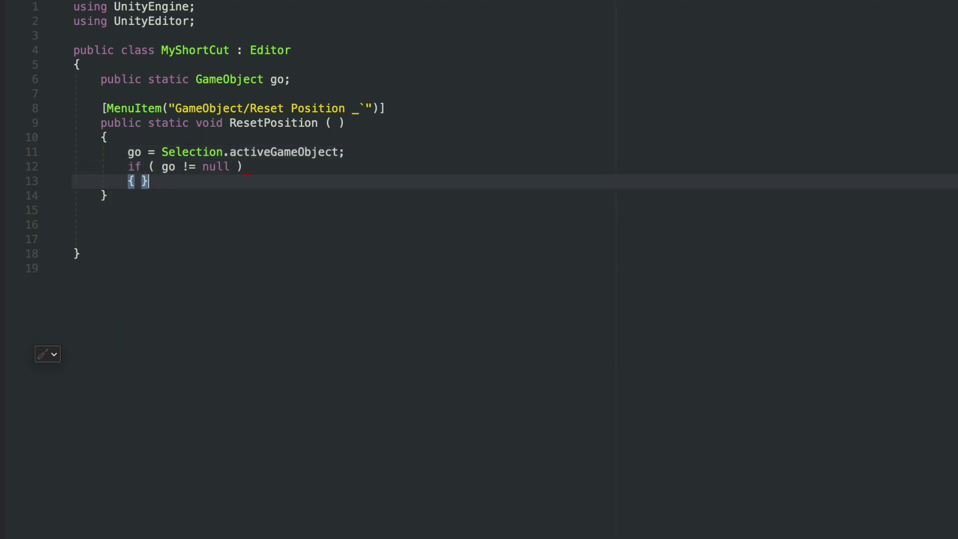
{"action": "key", "text": "Return"}
{"action": "type", "text": "go.tr"}
{"action": "key", "text": "Return"}
{"action": "type", "text": ".position"}
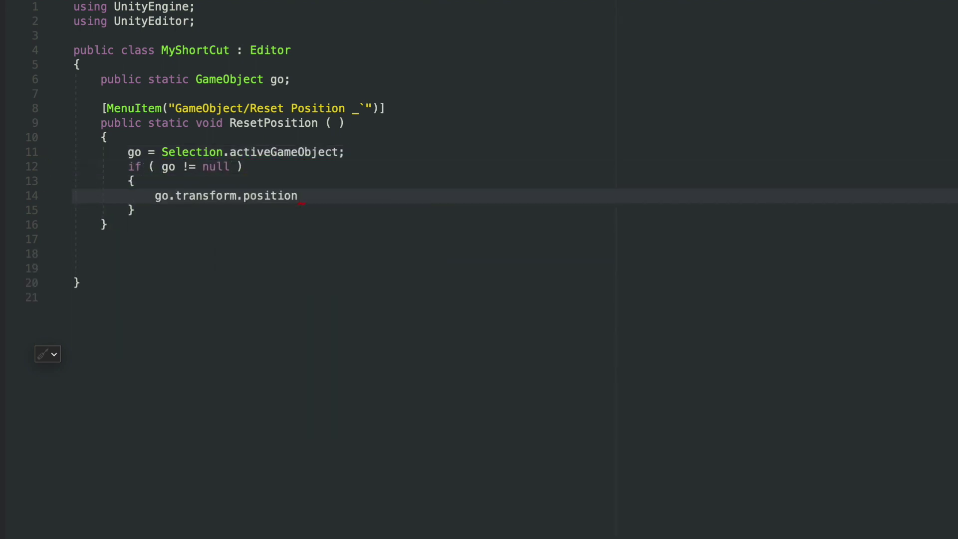
{"action": "type", "text": " = Ve"}
{"action": "key", "text": "Return"}
{"action": "type", "text": ".zer"}
{"action": "key", "text": "Return"}
{"action": "type", "text": ";"}
Step: Begin an Undo.RecordObject(go.transform, ...) call above the position reset
{"action": "key", "text": "Up"}
{"action": "key", "text": "End"}
{"action": "key", "text": "Return"}
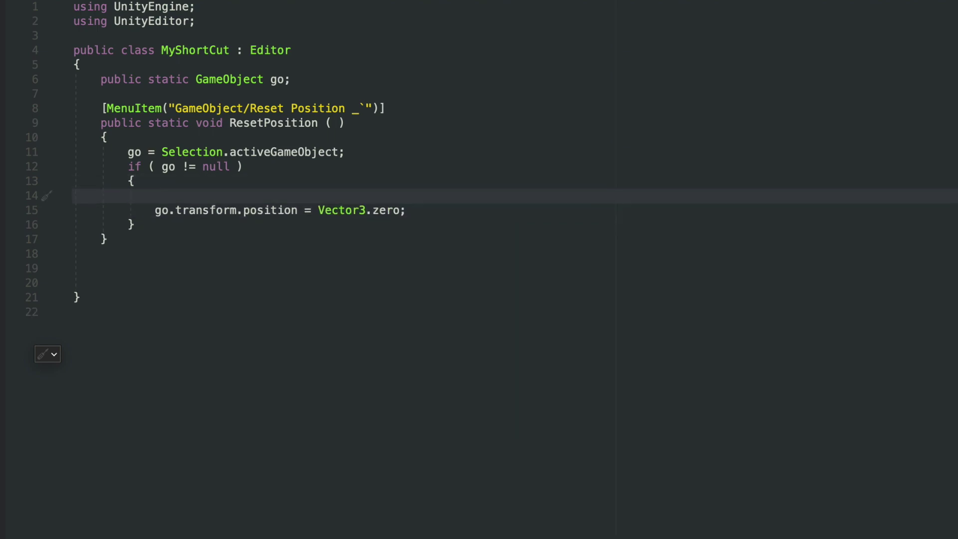
{"action": "type", "text": "Undo.Rec"}
{"action": "key", "text": "Return"}
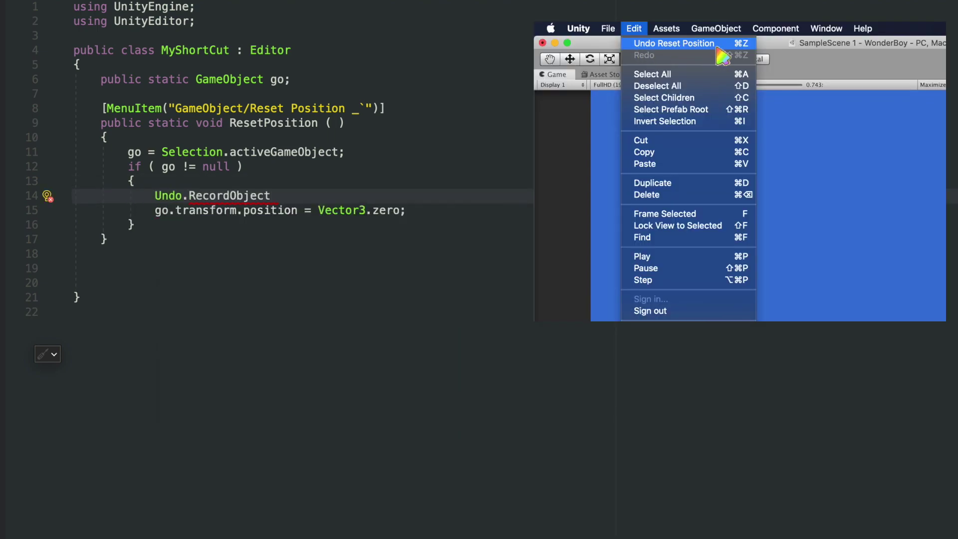
{"action": "type", "text": "(go.tr"}
{"action": "key", "text": "Return"}
{"action": "type", "text": ", \"Res"}
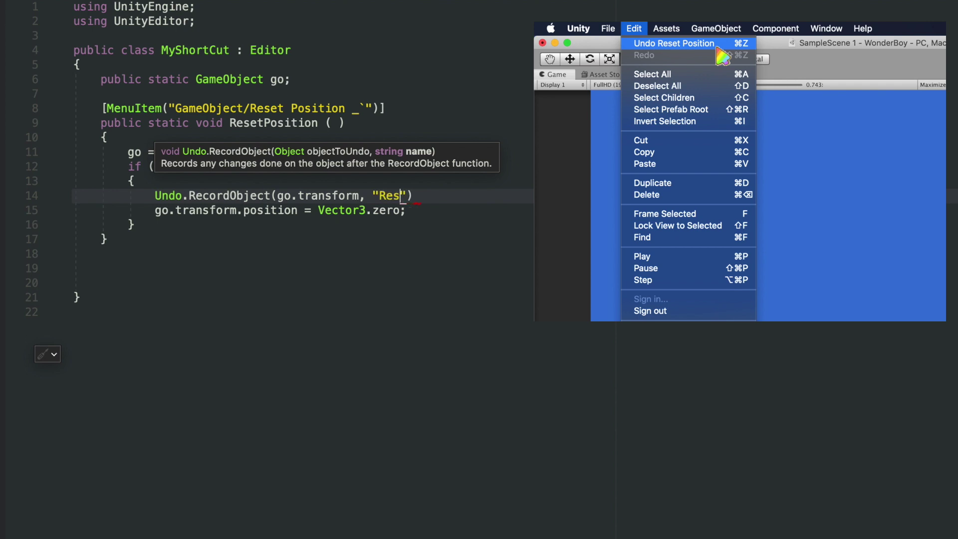
{"action": "type", "text": ";"}
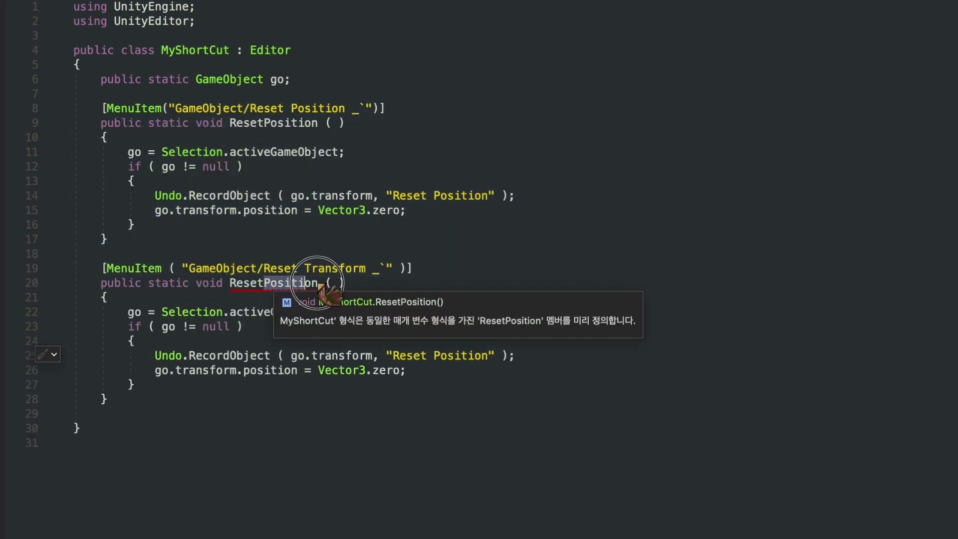
{"action": "type", "text": "Transform"}
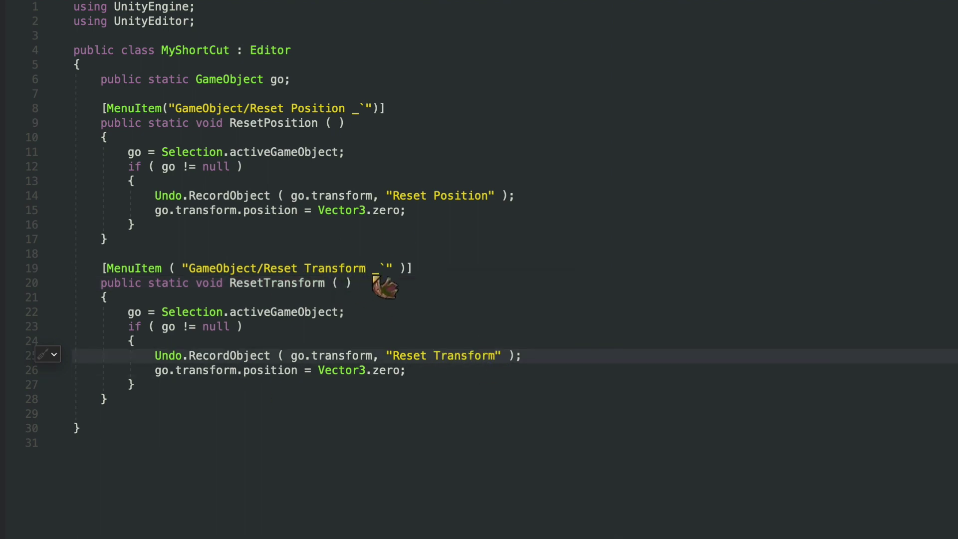
{"action": "type", "text": "#"}
Step: Add rotation = Quaternion.identity and localScale = Vector3.one lines to the ResetTransform method
{"action": "left_click", "coordinate": [481, 373]}
{"action": "key", "text": "Return"}
{"action": "type", "text": "go.transform.rot"}
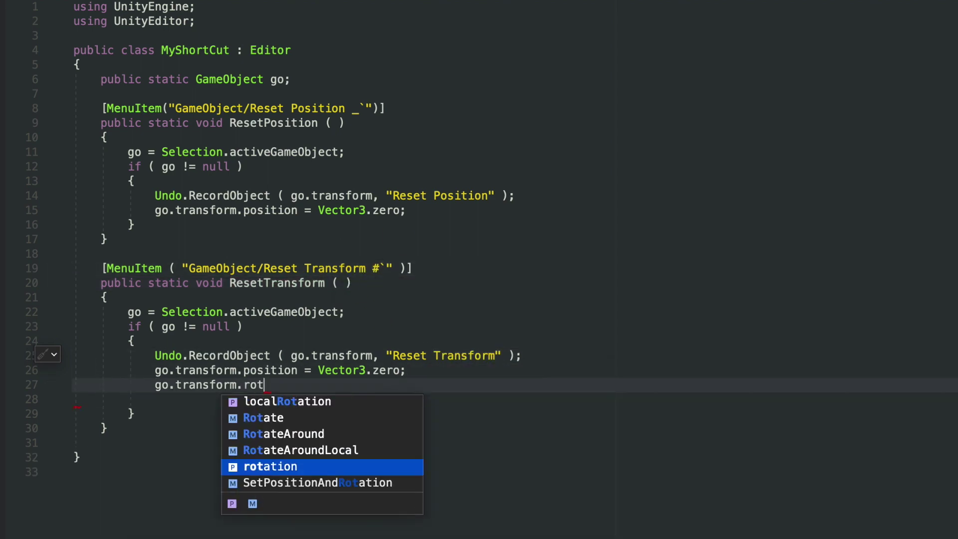
{"action": "type", "text": "ation = Quaternion.identity;"}
{"action": "key", "text": "Return"}
{"action": "type", "text": "go.transform.loca"}
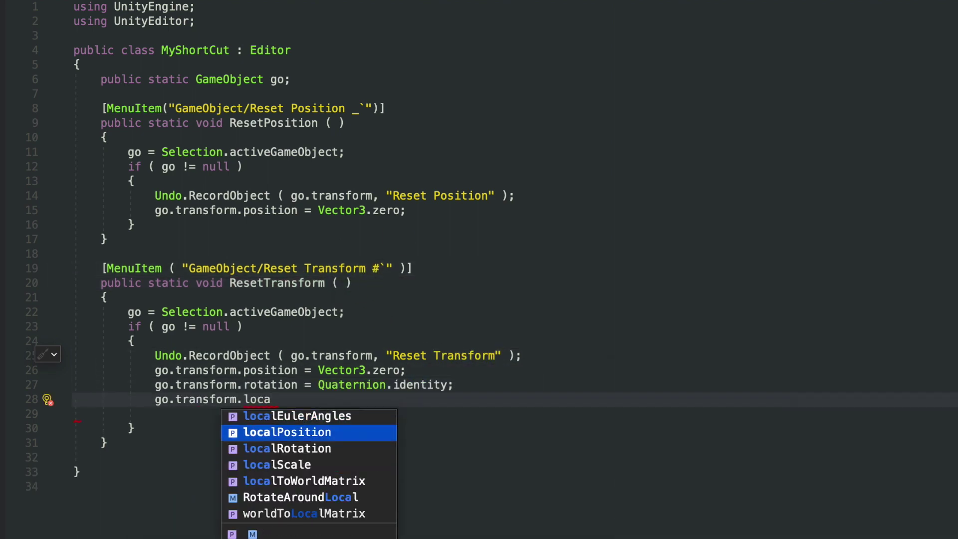
{"action": "type", "text": "lScale = Vector3.one;"}
{"action": "key", "text": "Down"}
{"action": "key", "text": "Delete"}
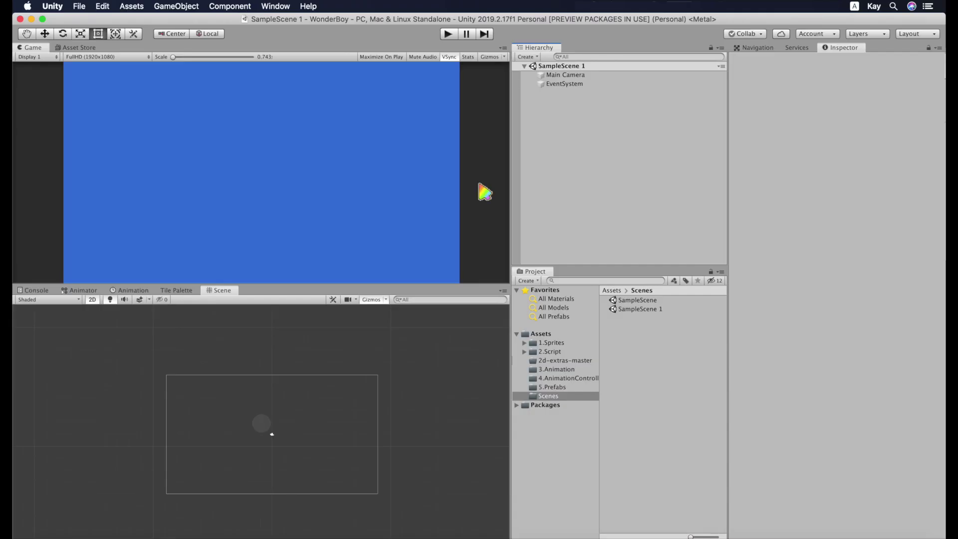
Step: Quit Unity and reopen the WonderBoy project from Unity Hub
{"action": "left_click", "coordinate": [19, 18]}
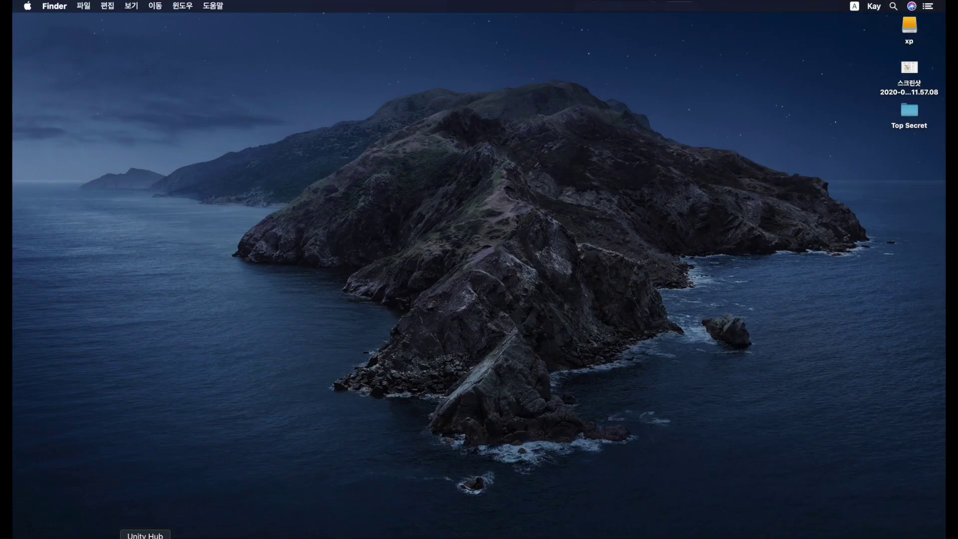
{"action": "left_click", "coordinate": [145, 537]}
{"action": "left_click", "coordinate": [378, 311]}
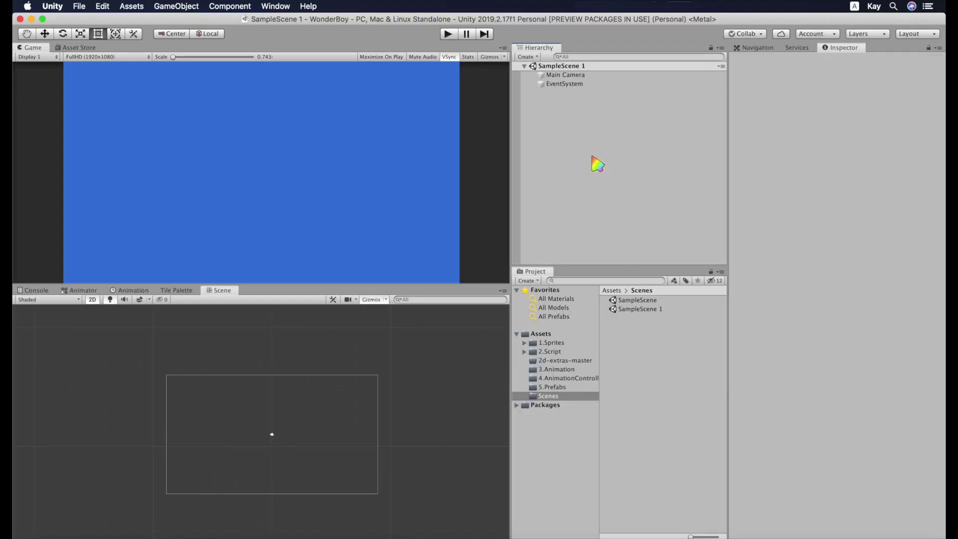
Step: Create an empty GameObject, scale it to 123, and snap its position to 0, 0, 0 with the ` hotkey
{"action": "key", "text": "shift+super+n"}
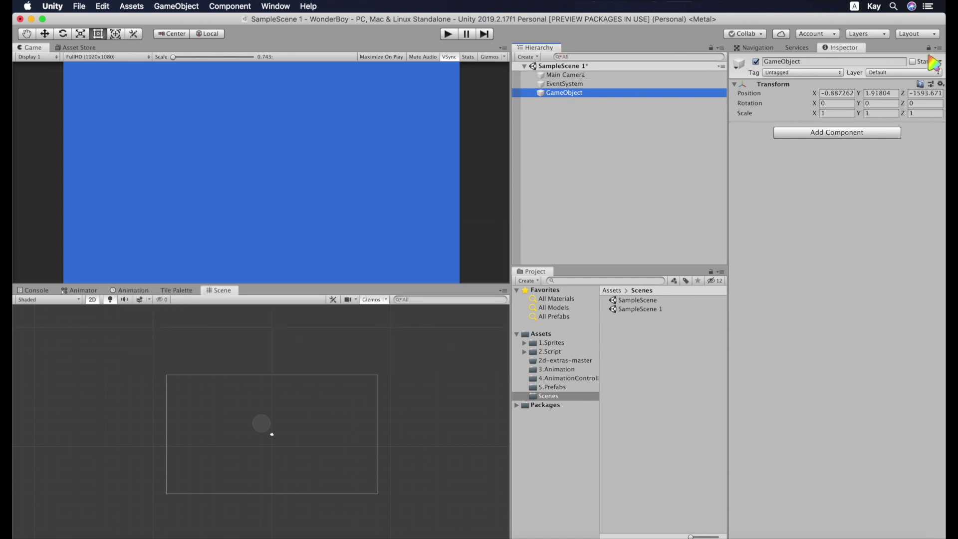
{"action": "key", "text": "alt+shift+a"}
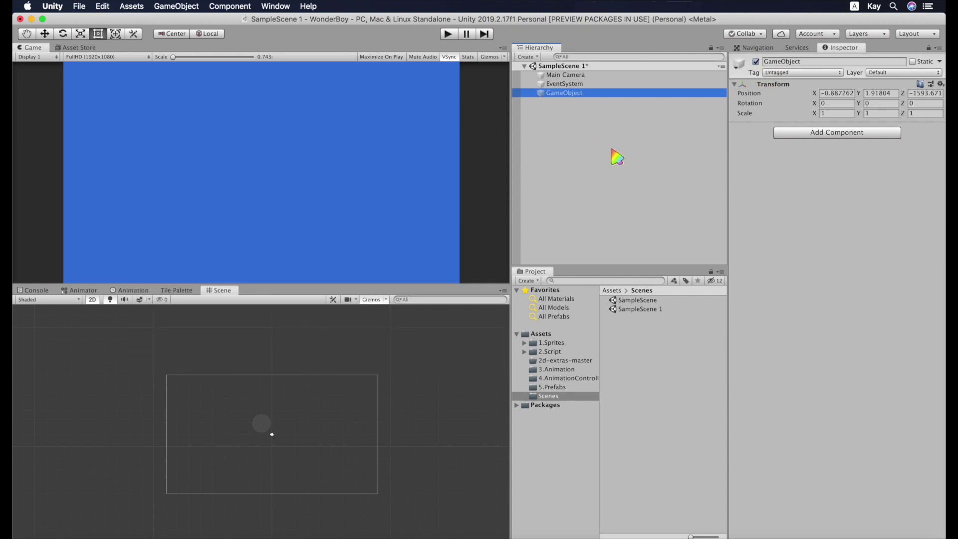
{"action": "key", "text": "grave"}
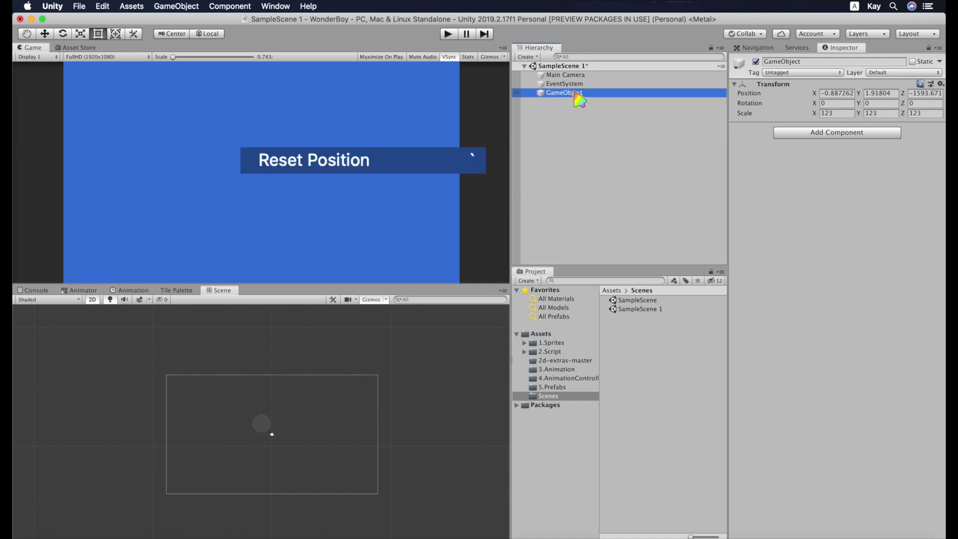
{"action": "key", "text": "grave"}
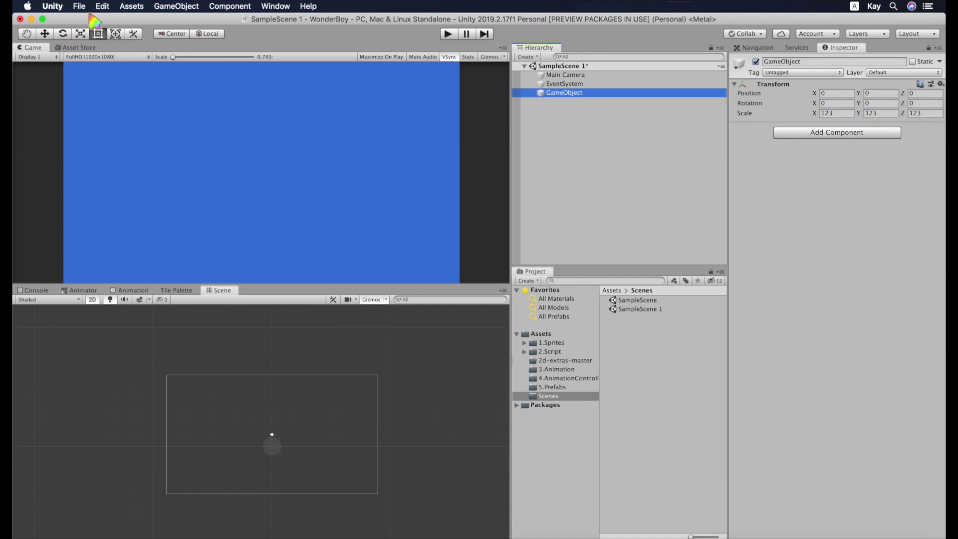
Step: Undo the Reset Position and then the Reset Transform from the Edit menu
{"action": "left_click", "coordinate": [82, 6]}
{"action": "mouse_move", "coordinate": [105, 7]}
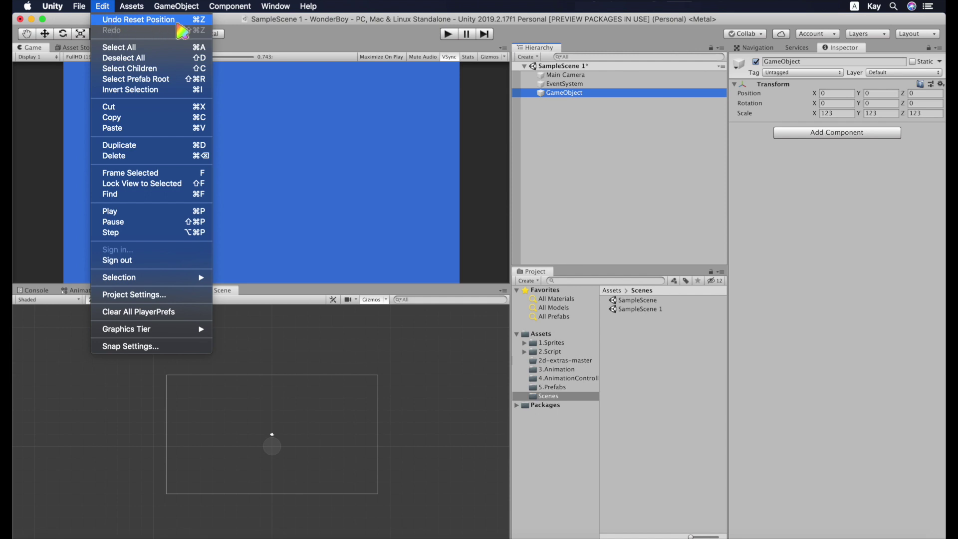
{"action": "left_click", "coordinate": [179, 21]}
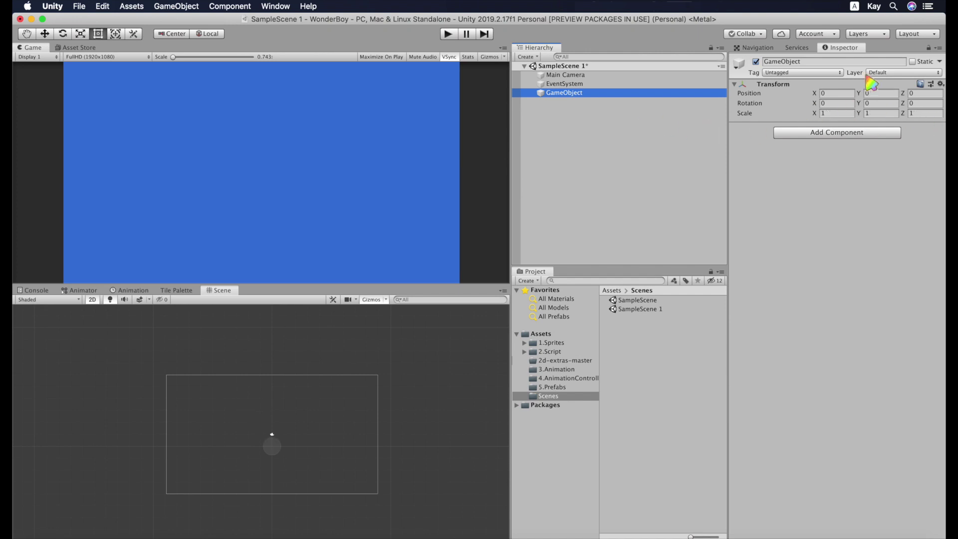
{"action": "left_click", "coordinate": [80, 6]}
{"action": "mouse_move", "coordinate": [102, 6]}
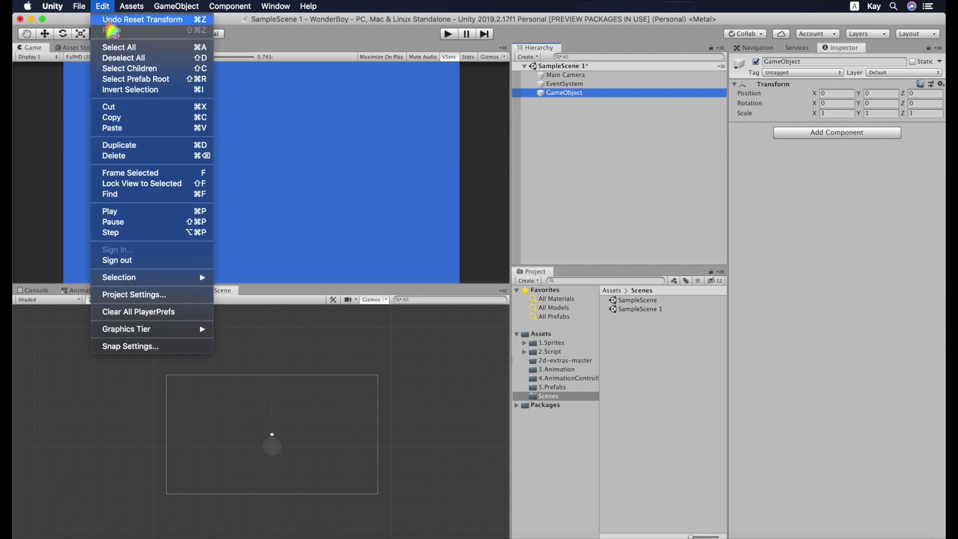
{"action": "left_click", "coordinate": [125, 19]}
Step: Toggle the GameObject inactive and active again, reselect it, and reset its whole transform
{"action": "key", "text": "alt+shift+a"}
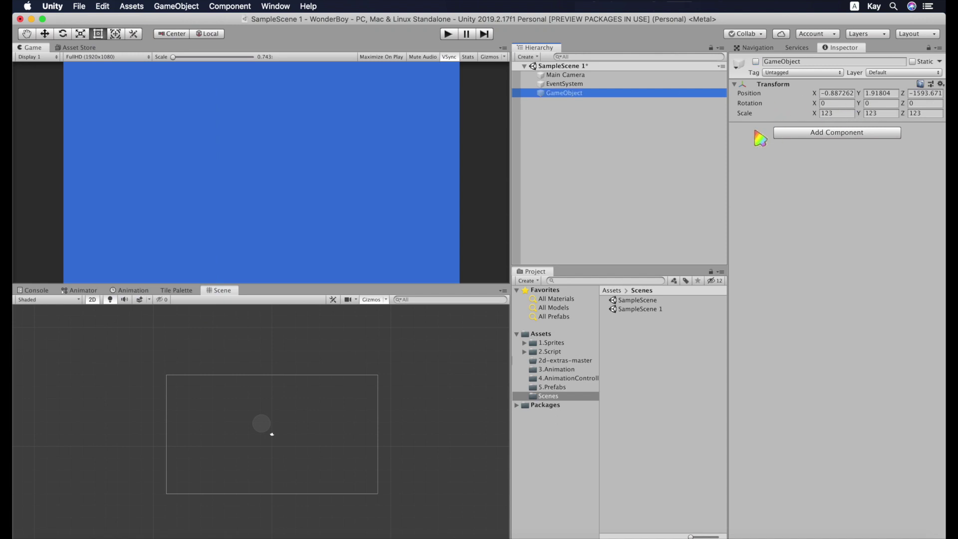
{"action": "key", "text": "alt+shift+a"}
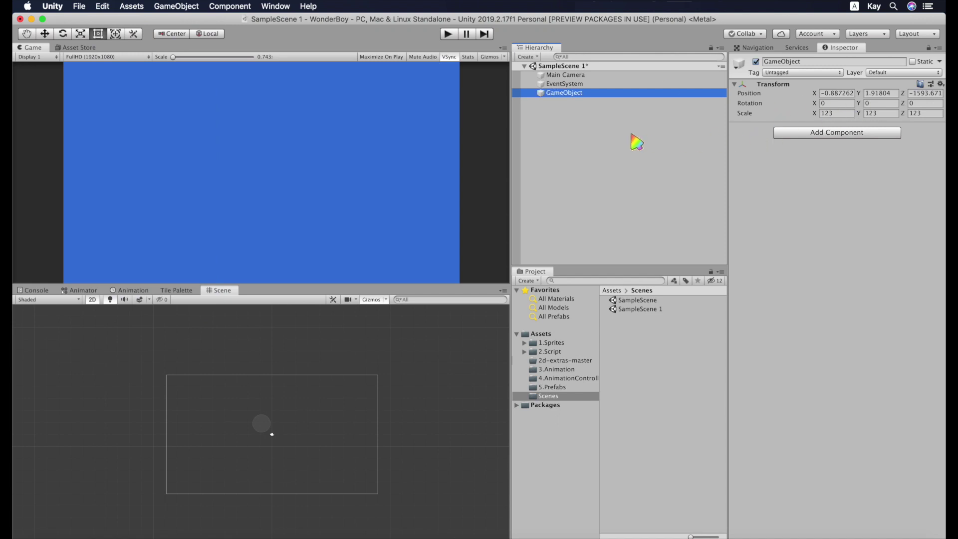
{"action": "left_click", "coordinate": [637, 143]}
{"action": "left_click", "coordinate": [577, 93]}
{"action": "key", "text": "super+z"}
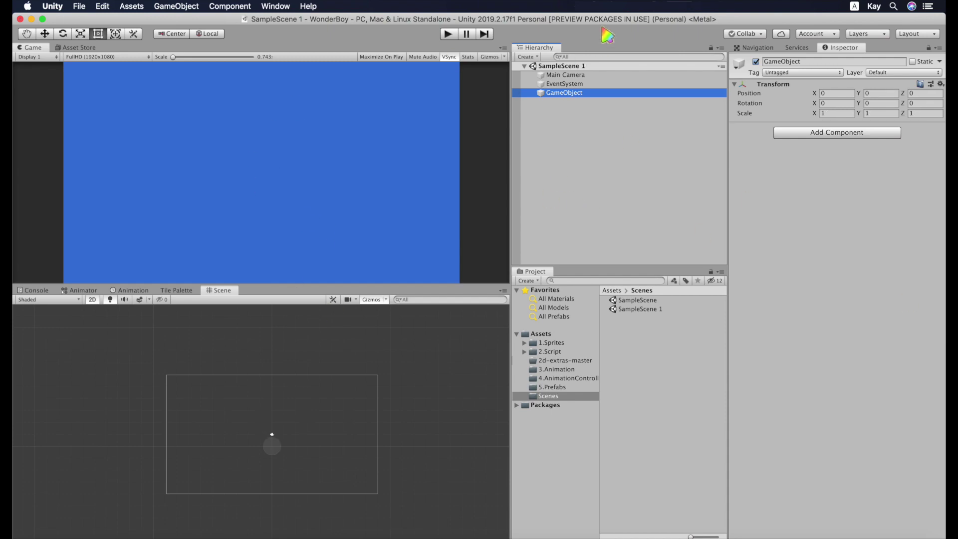